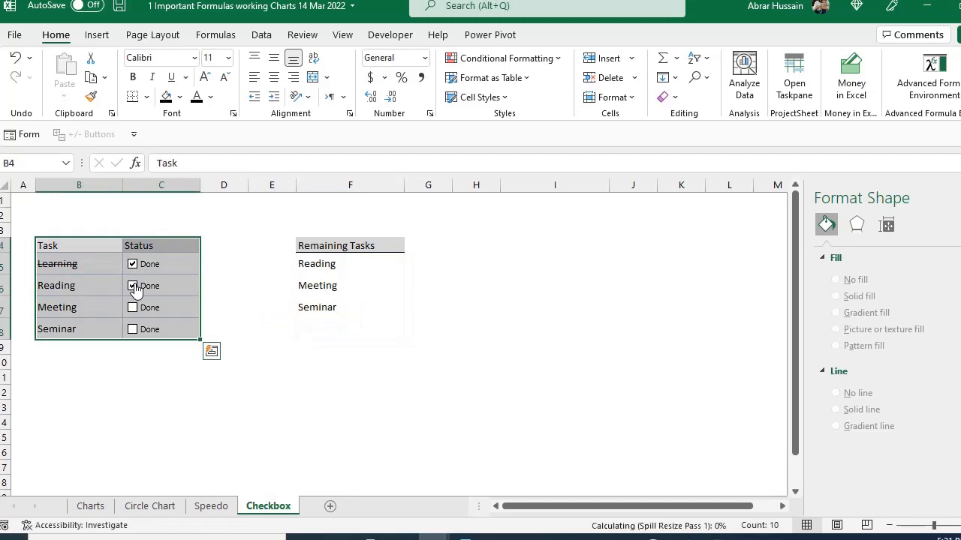
- Tick the Done check boxes so that Learning, Reading, Meeting and Seminar are all marked as completed
{"action": "left_click", "coordinate": [133, 266]}
{"action": "left_click", "coordinate": [133, 286]}
{"action": "left_click", "coordinate": [134, 265]}
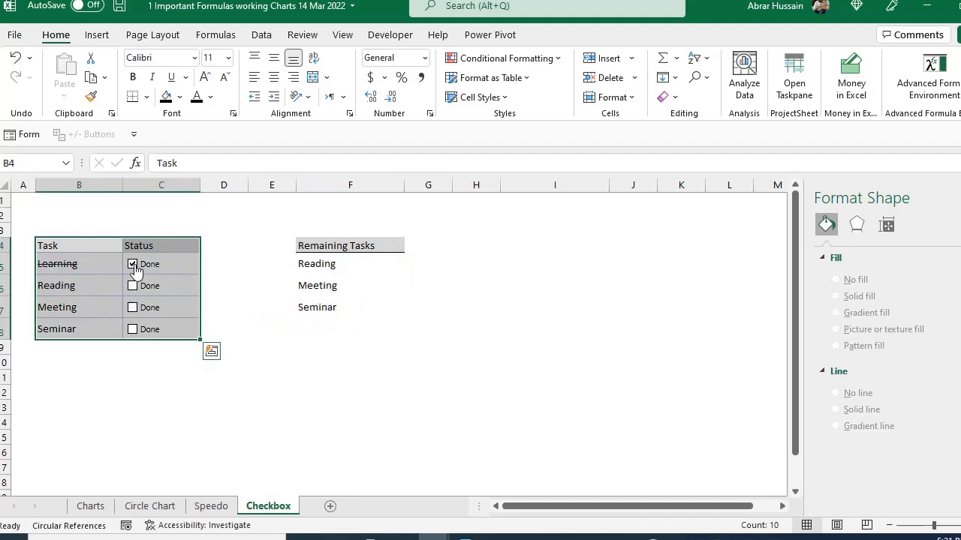
{"action": "key", "text": "Down"}
{"action": "key", "text": "Down"}
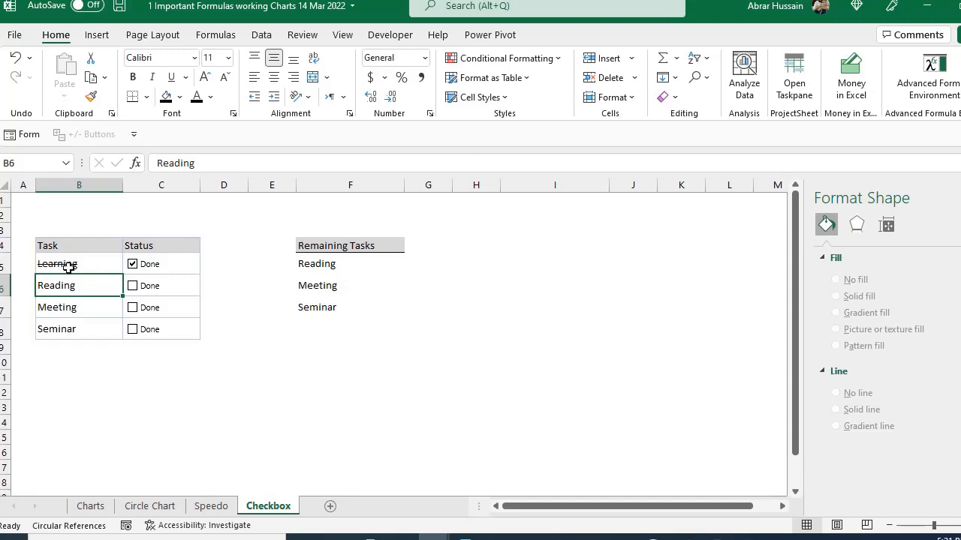
{"action": "left_click", "coordinate": [132, 286]}
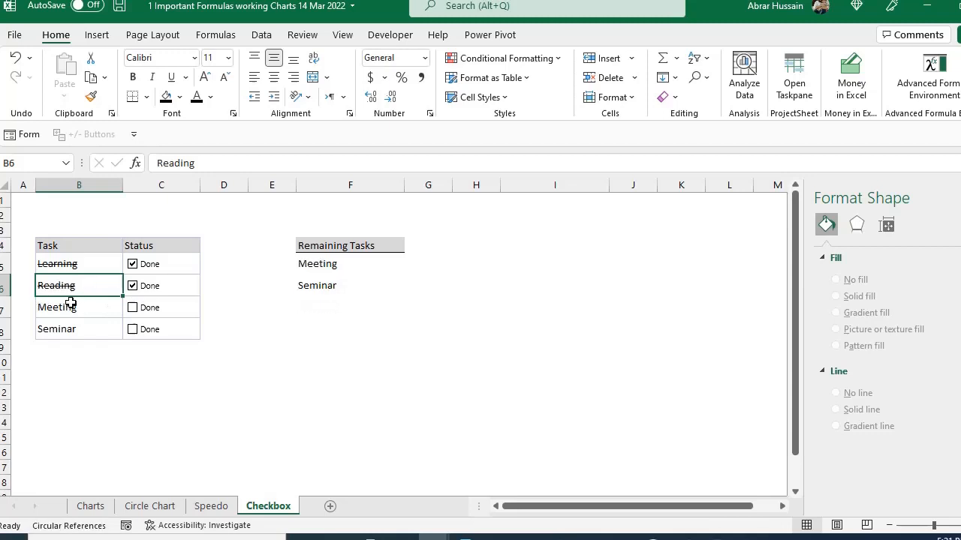
{"action": "left_click", "coordinate": [133, 329]}
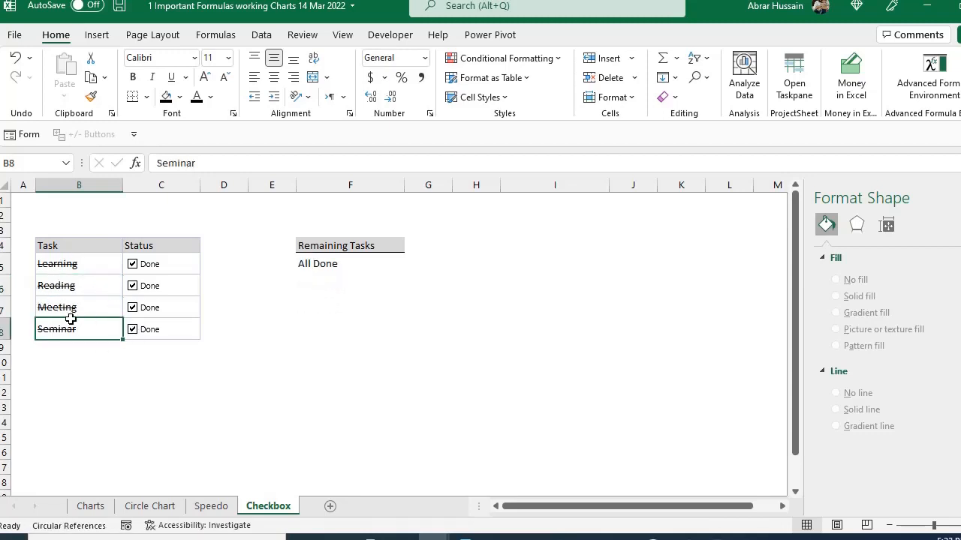
- Clear the Done check boxes of all four tasks, from Seminar up to Learning
{"action": "left_click", "coordinate": [133, 330]}
{"action": "left_click", "coordinate": [133, 307]}
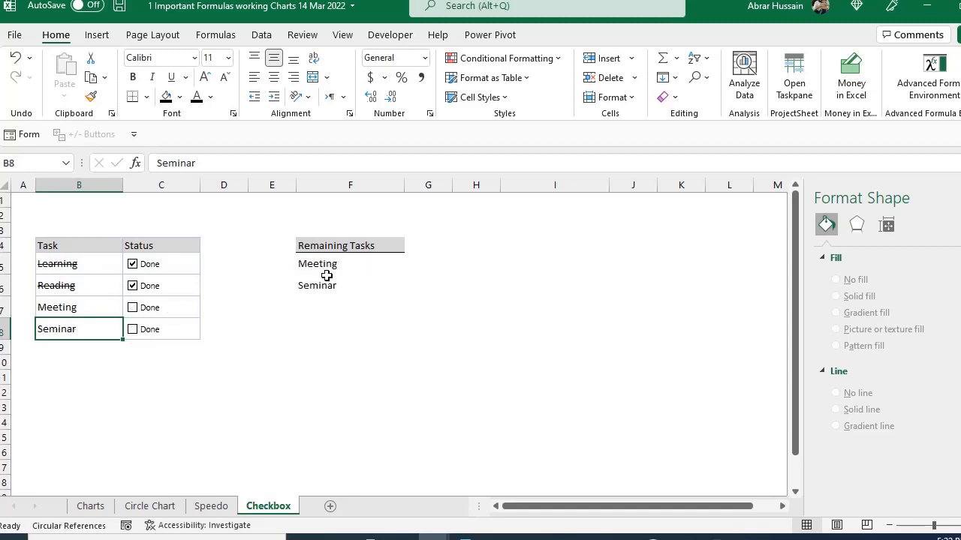
{"action": "left_click", "coordinate": [133, 286]}
{"action": "left_click", "coordinate": [133, 264]}
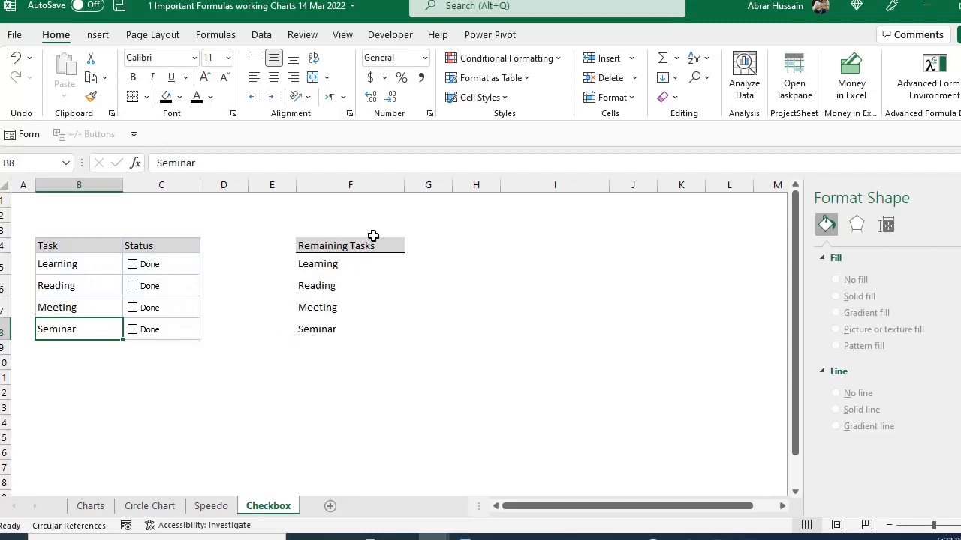
- Mark Learning, Reading, Meeting and Seminar as done one after another and check the Remaining Tasks list
{"action": "left_click", "coordinate": [133, 265]}
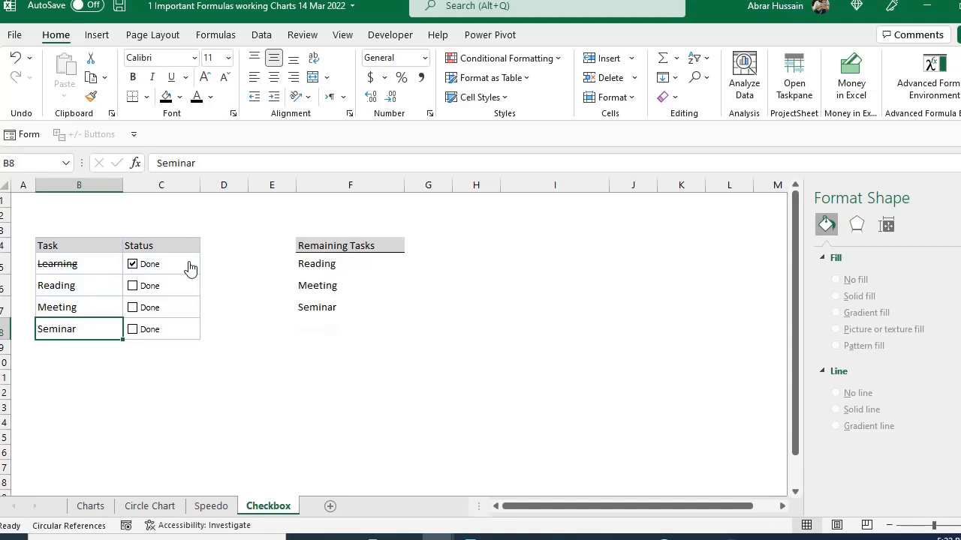
{"action": "left_click", "coordinate": [133, 285]}
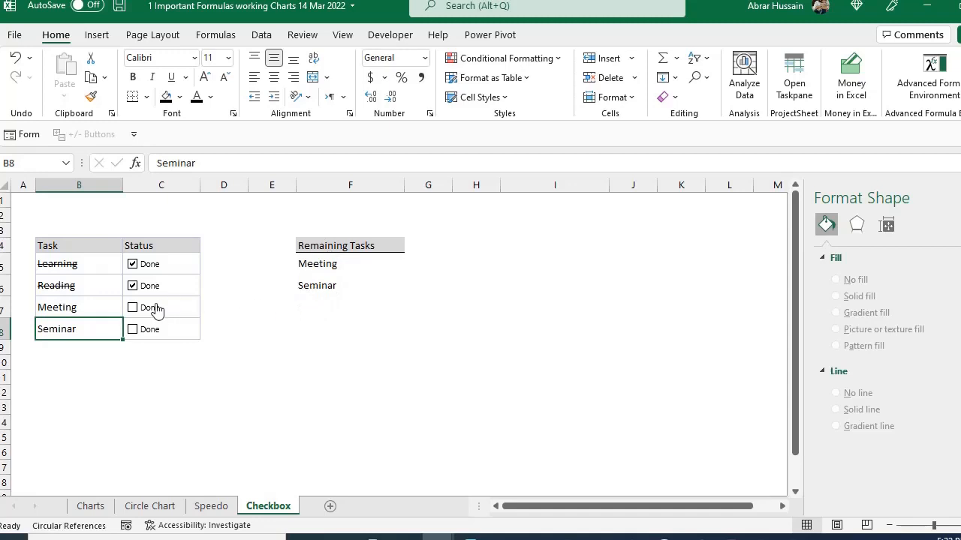
{"action": "left_click", "coordinate": [133, 308]}
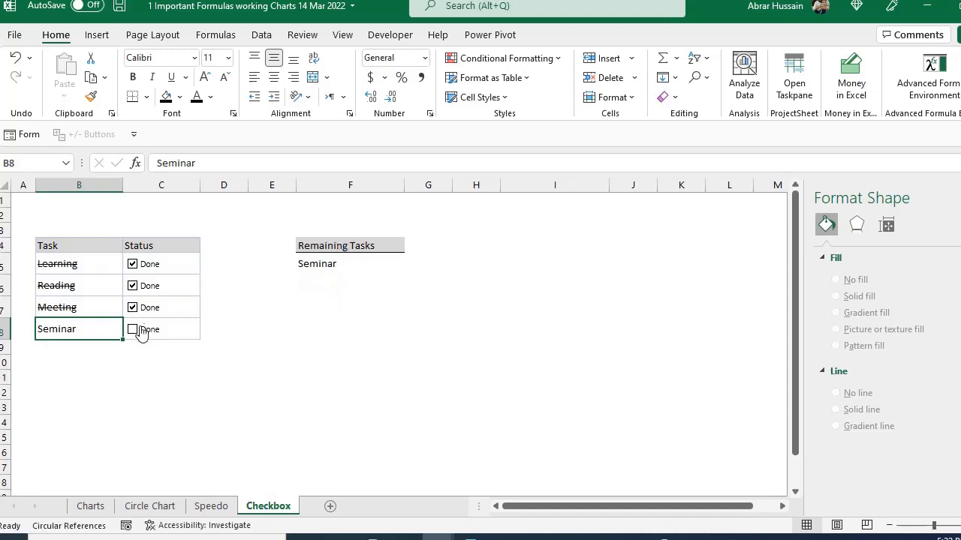
{"action": "left_click", "coordinate": [133, 329]}
{"action": "left_click_drag", "start_coordinate": [105, 265], "coordinate": [147, 330]}
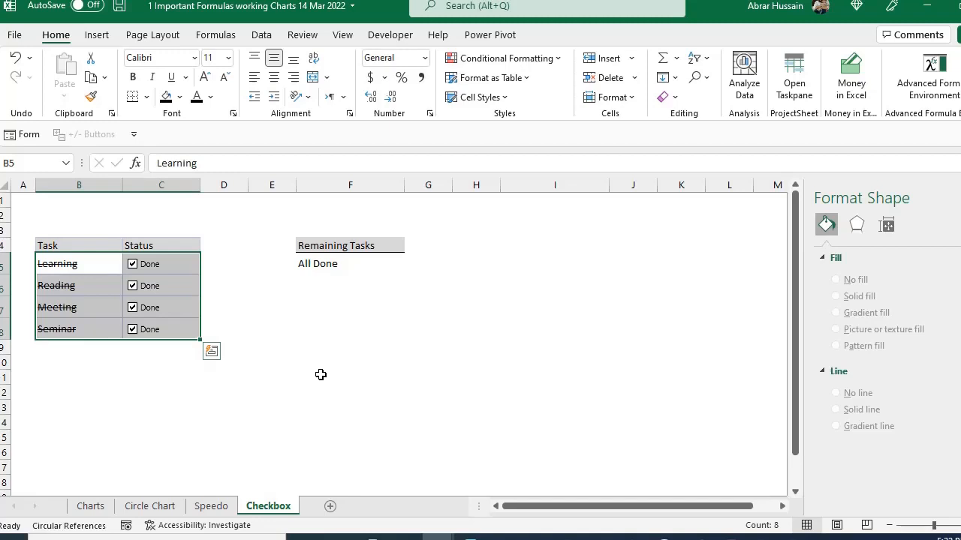
{"action": "left_click", "coordinate": [366, 264]}
{"action": "left_click_drag", "start_coordinate": [344, 247], "coordinate": [341, 277]}
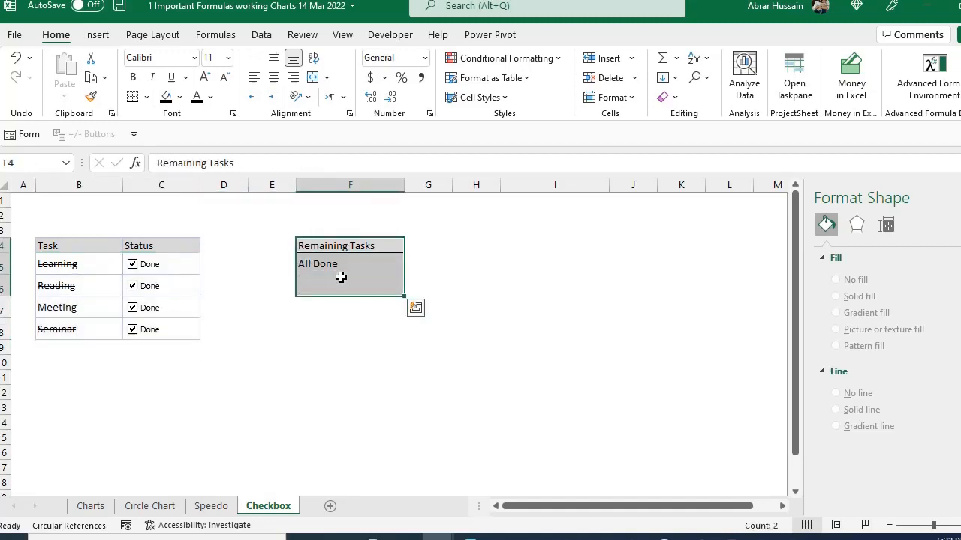
- Reset the task list by unticking Done for Learning, Reading, Meeting and Seminar
{"action": "left_click", "coordinate": [85, 246]}
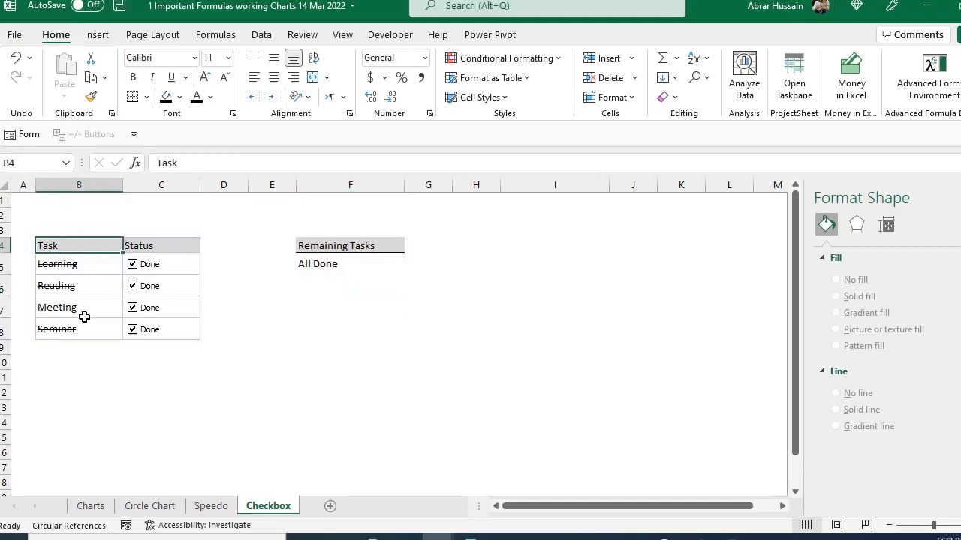
{"action": "left_click", "coordinate": [133, 265]}
{"action": "left_click", "coordinate": [133, 286]}
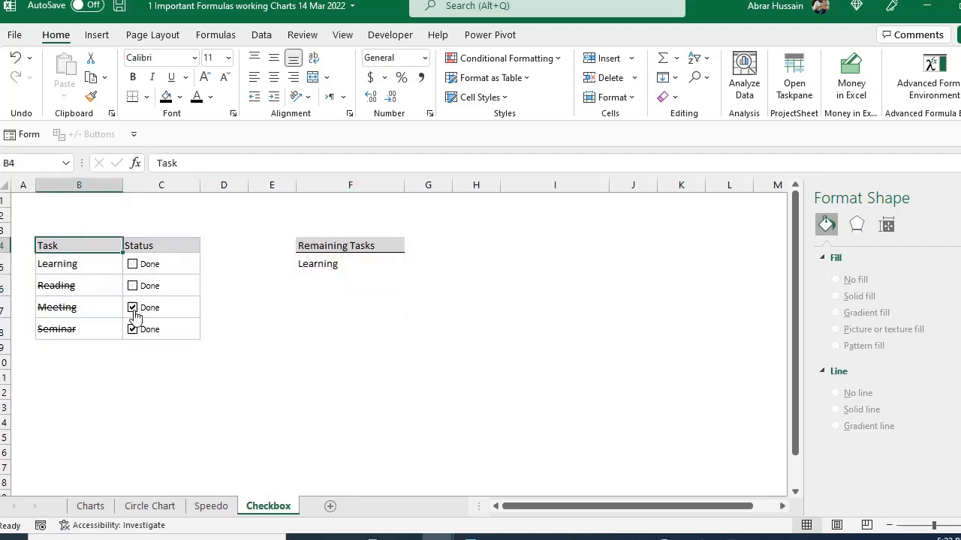
{"action": "left_click", "coordinate": [133, 308]}
{"action": "left_click", "coordinate": [132, 330]}
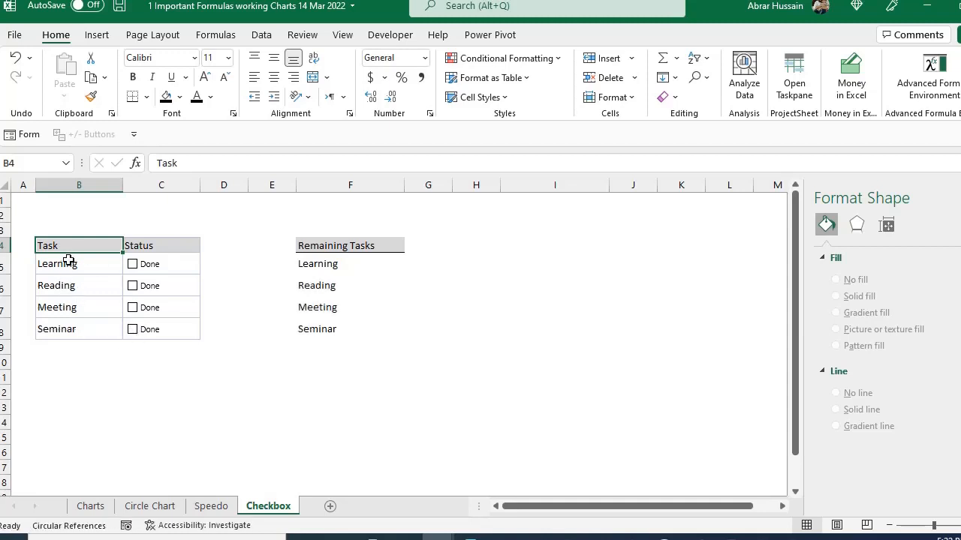
- Try out the Reading task's check box by marking it as done and clearing it again
{"action": "left_click_drag", "start_coordinate": [69, 261], "coordinate": [138, 330]}
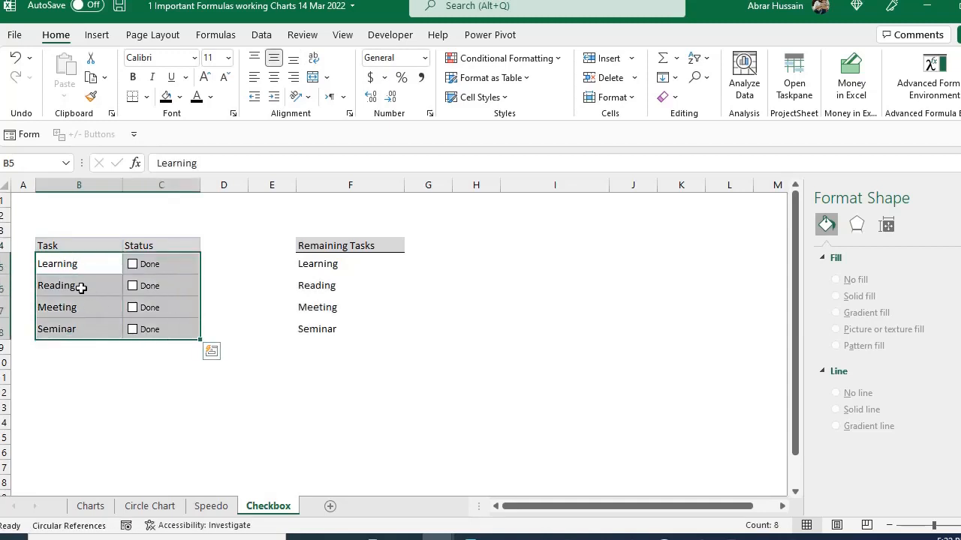
{"action": "left_click", "coordinate": [78, 264]}
{"action": "left_click", "coordinate": [80, 285]}
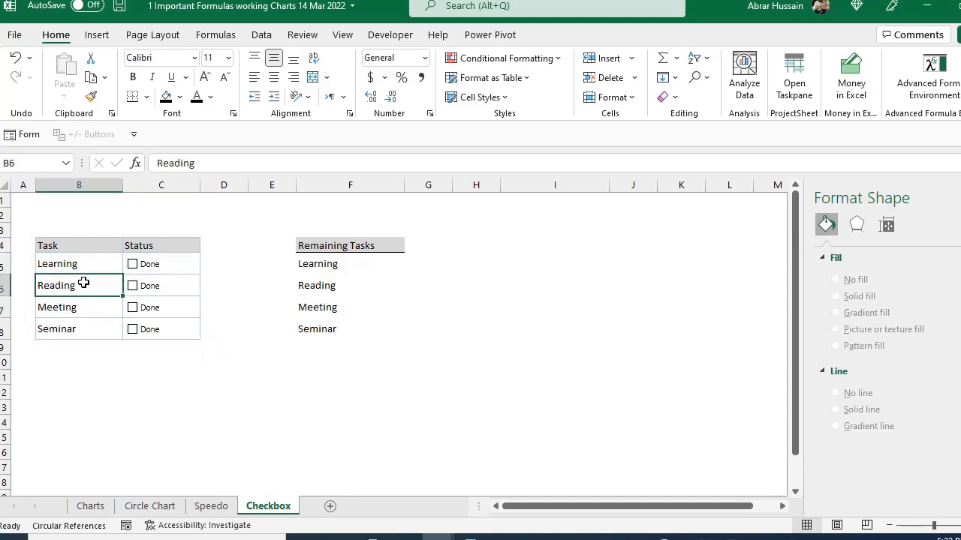
{"action": "left_click", "coordinate": [133, 287]}
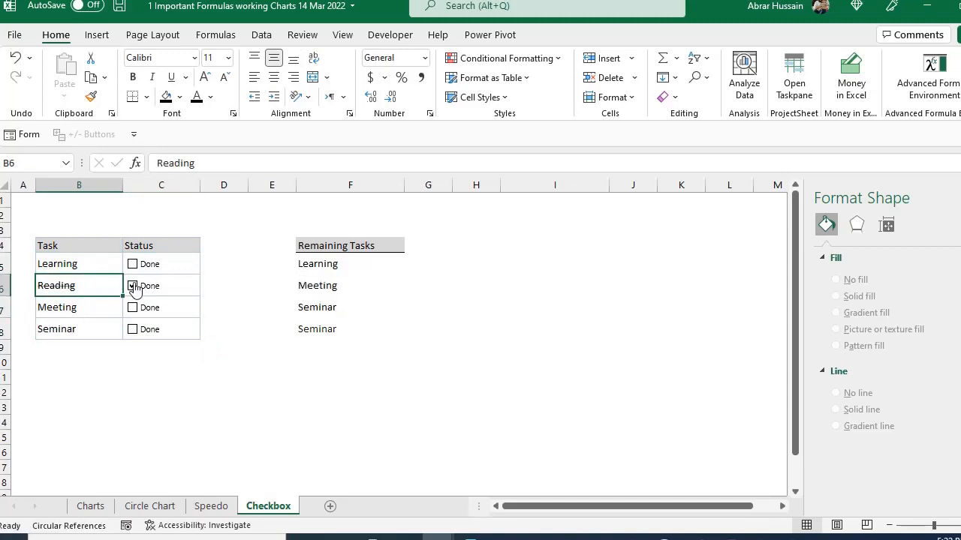
{"action": "left_click", "coordinate": [141, 374]}
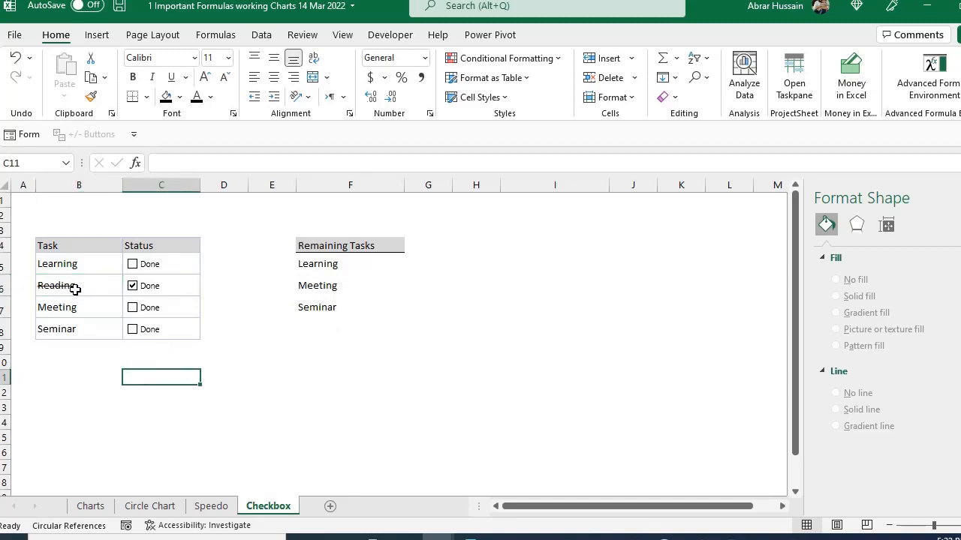
{"action": "left_click", "coordinate": [133, 286]}
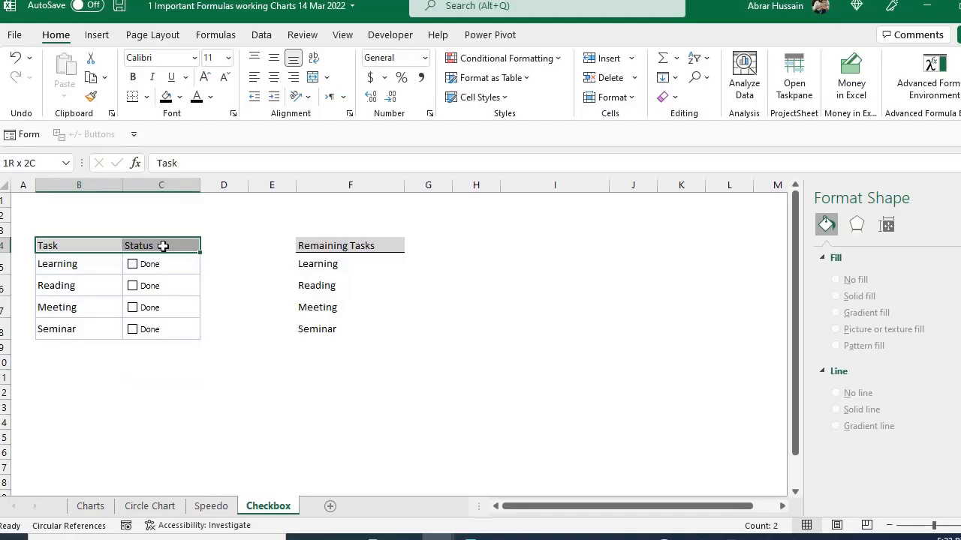
- Copy the Task and Status header cells B4:C4 to row 18, starting in B18
{"action": "left_click_drag", "start_coordinate": [161, 251], "coordinate": [160, 252]}
{"action": "key", "text": "ctrl+c"}
{"action": "scroll", "coordinate": [106, 374], "scroll_direction": "down", "scroll_amount": 2}
{"action": "scroll", "coordinate": [106, 374], "scroll_direction": "down", "scroll_amount": 2}
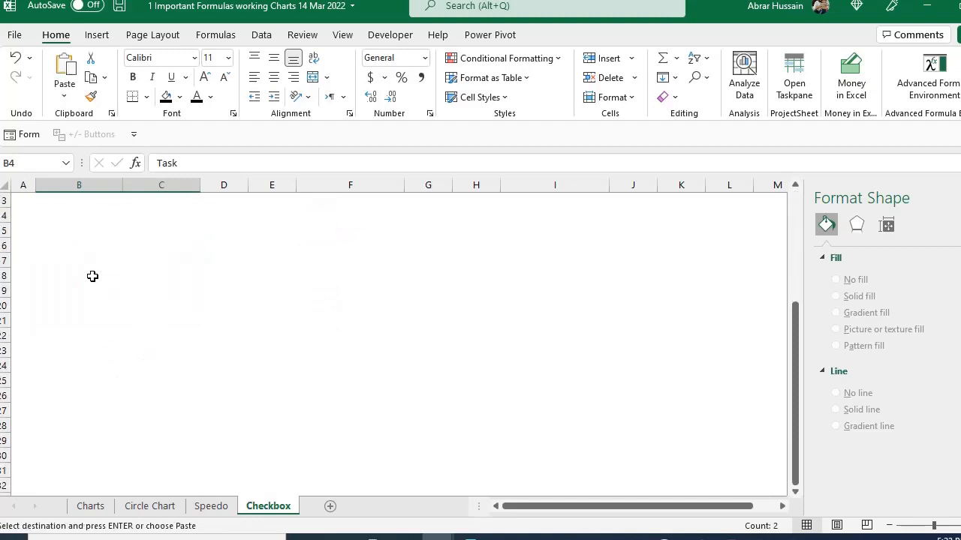
{"action": "left_click", "coordinate": [92, 274]}
{"action": "key", "text": "ctrl+v"}
{"action": "scroll", "coordinate": [143, 297], "scroll_direction": "up", "scroll_amount": 1}
{"action": "scroll", "coordinate": [130, 307], "scroll_direction": "up", "scroll_amount": 3}
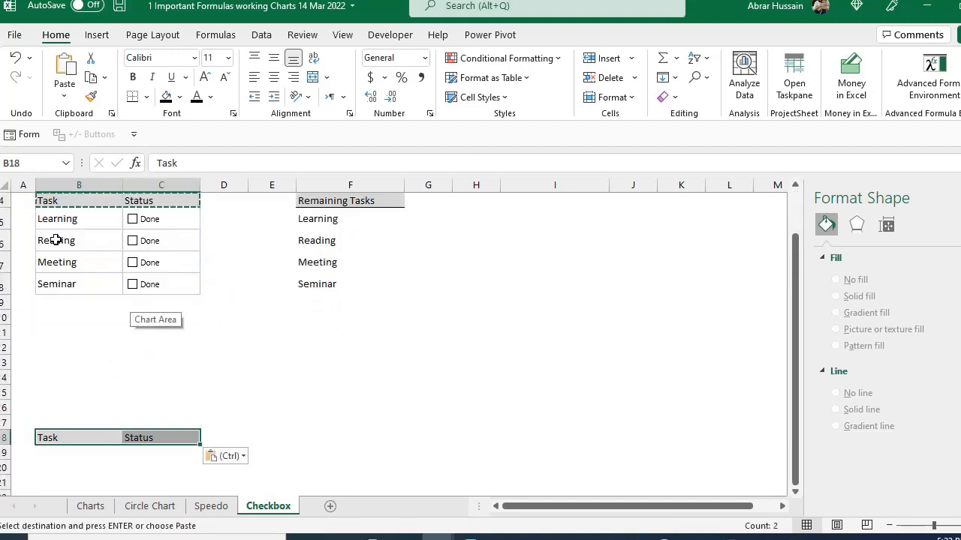
- Copy the four task names from B5:B8 into B19:B22 beneath the new Task header
{"action": "left_click_drag", "start_coordinate": [48, 217], "coordinate": [65, 284]}
{"action": "key", "text": "ctrl+c"}
{"action": "scroll", "coordinate": [63, 363], "scroll_direction": "down", "scroll_amount": 3}
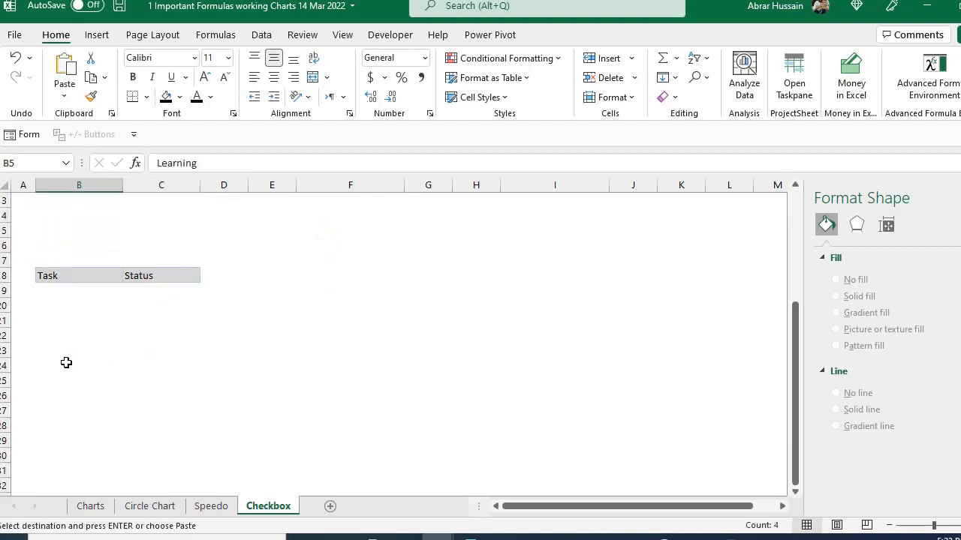
{"action": "left_click", "coordinate": [72, 295]}
{"action": "key", "text": "ctrl+v"}
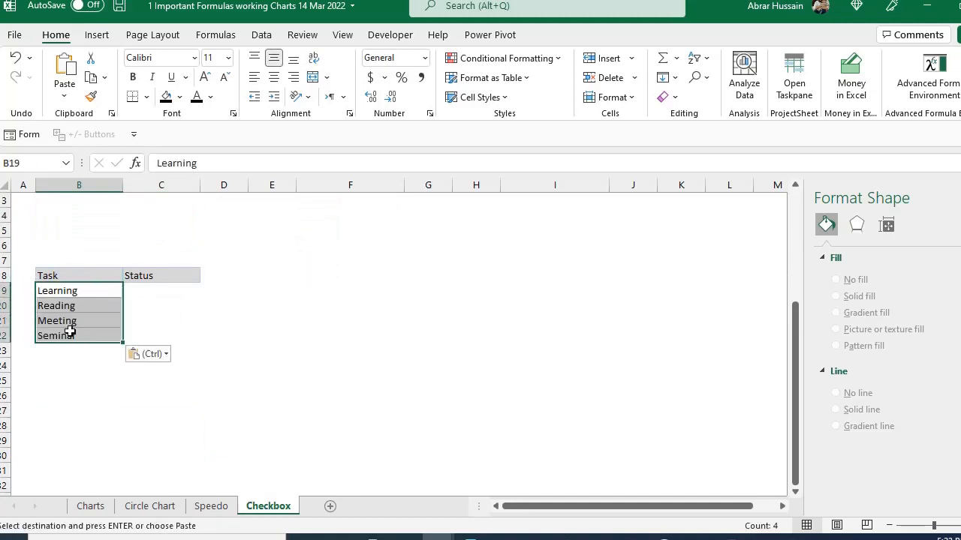
{"action": "left_click", "coordinate": [149, 290]}
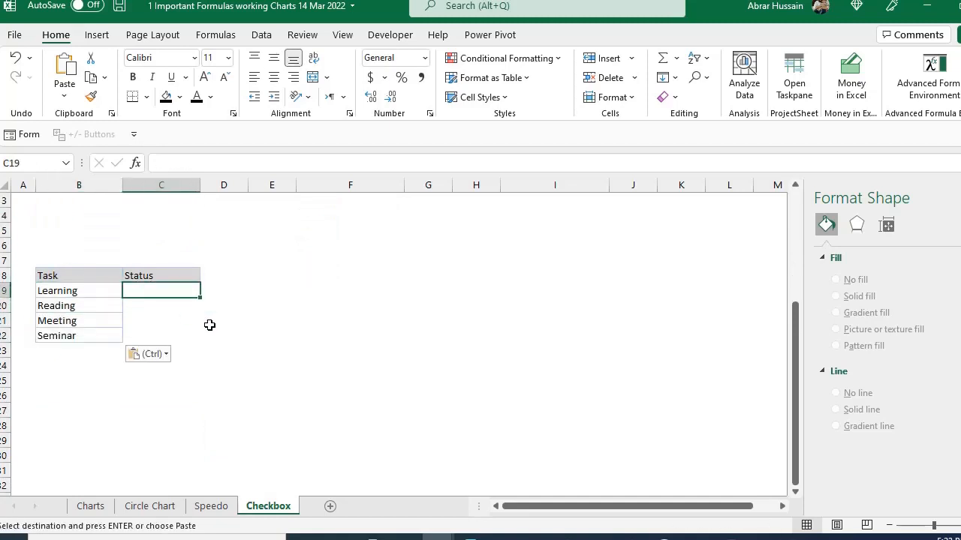
- Copy B19:B22 into the Status cells C19:C22 to carry over the formatting, and delete the pasted text
{"action": "left_click_drag", "start_coordinate": [90, 289], "coordinate": [87, 336]}
{"action": "key", "text": "ctrl+c"}
{"action": "key", "text": "Right"}
{"action": "key", "text": "ctrl+v"}
{"action": "key", "text": "Down"}
{"action": "key", "text": "Up"}
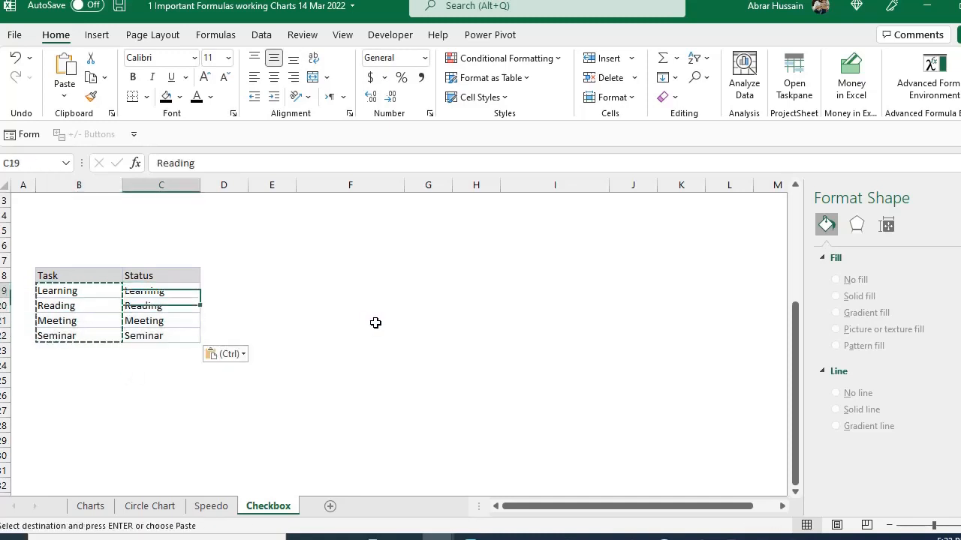
{"action": "key", "text": "shift+Down"}
{"action": "key", "text": "shift+Down"}
{"action": "key", "text": "shift+Down"}
{"action": "key", "text": "Delete"}
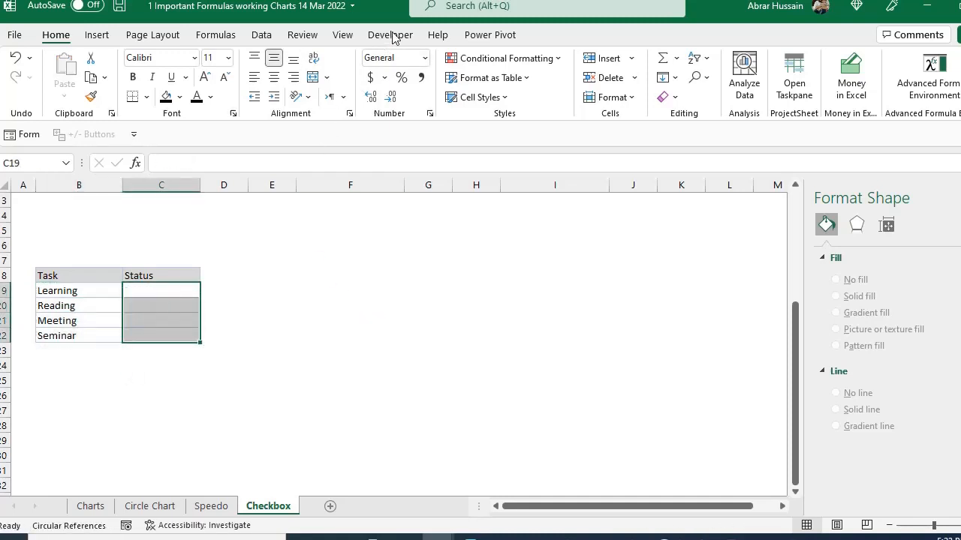
- Enable Developer among the main ribbon tabs in the ribbon customization options
{"action": "left_click", "coordinate": [397, 36]}
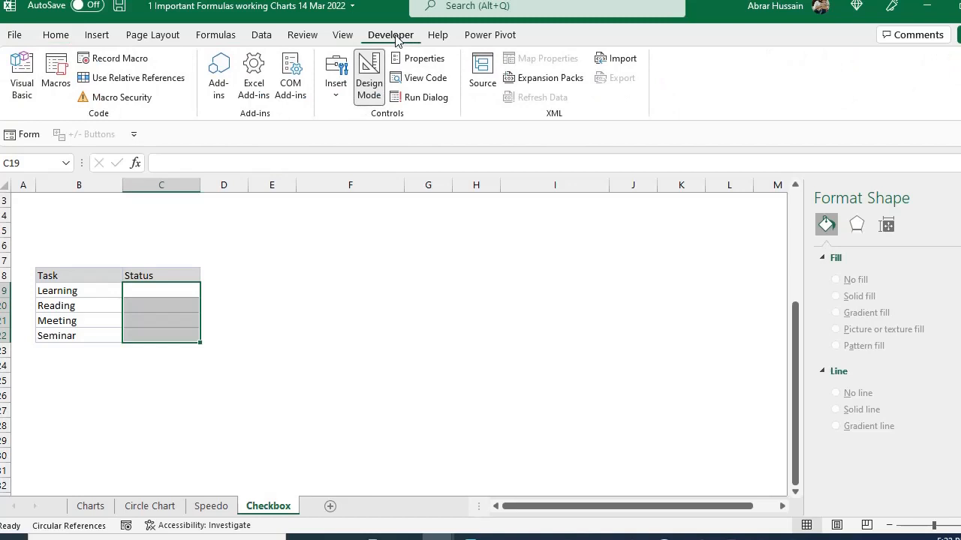
{"action": "left_click", "coordinate": [14, 36]}
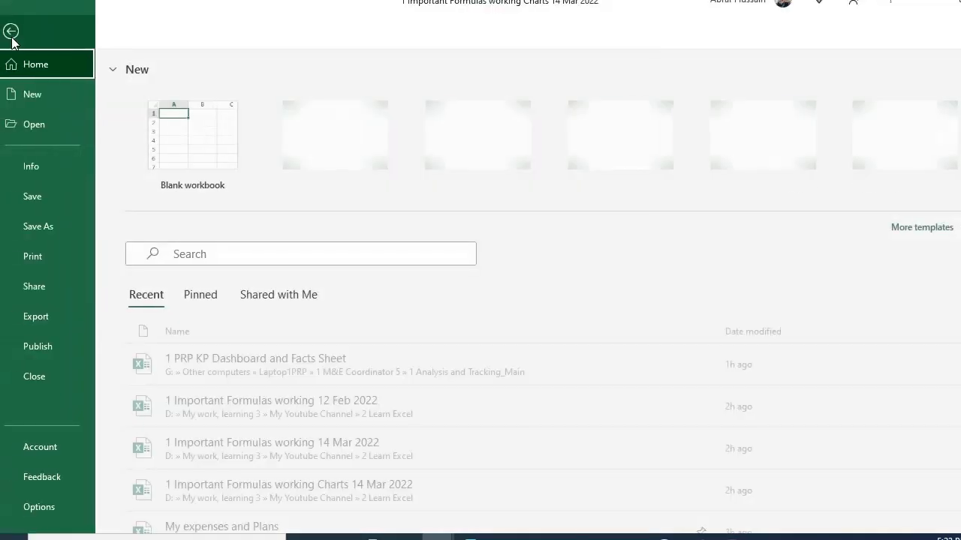
{"action": "left_click", "coordinate": [39, 504]}
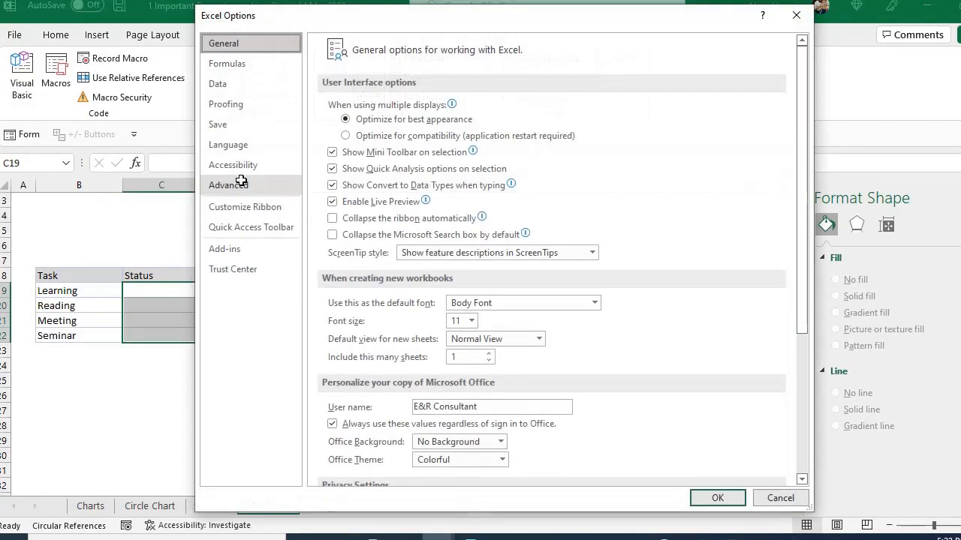
{"action": "left_click", "coordinate": [234, 210]}
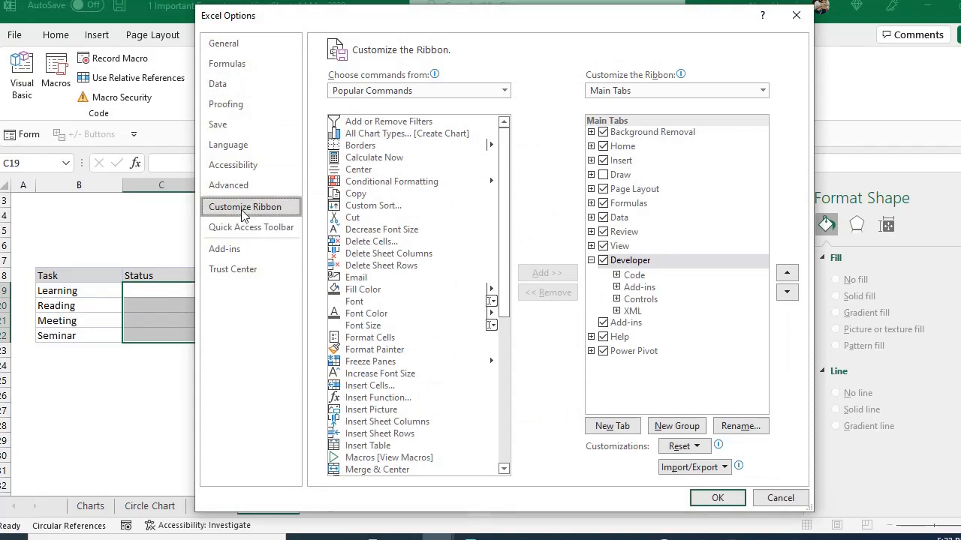
{"action": "left_click", "coordinate": [603, 261]}
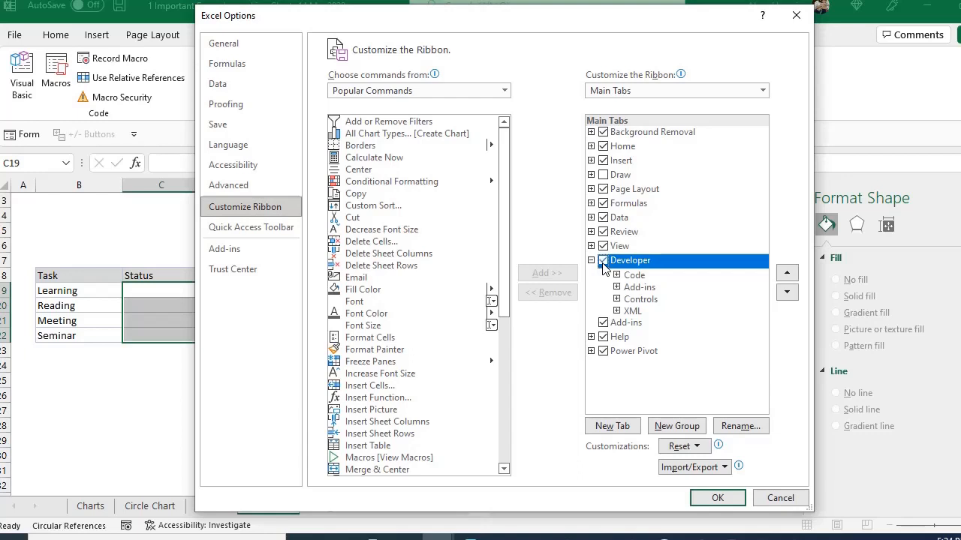
{"action": "left_click", "coordinate": [710, 499]}
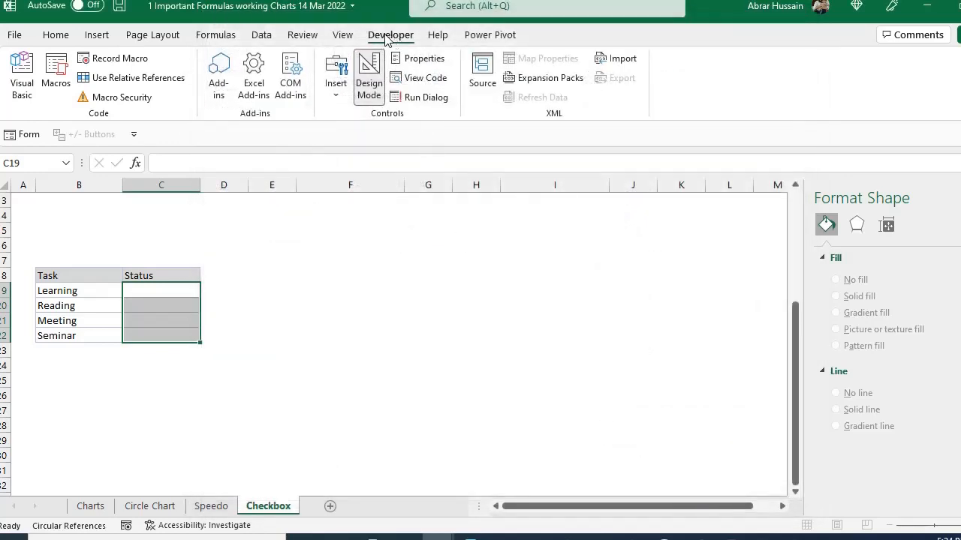
- Draw a Check Box form control inside Status cell C19, beside the Learning task
{"action": "left_click", "coordinate": [337, 101]}
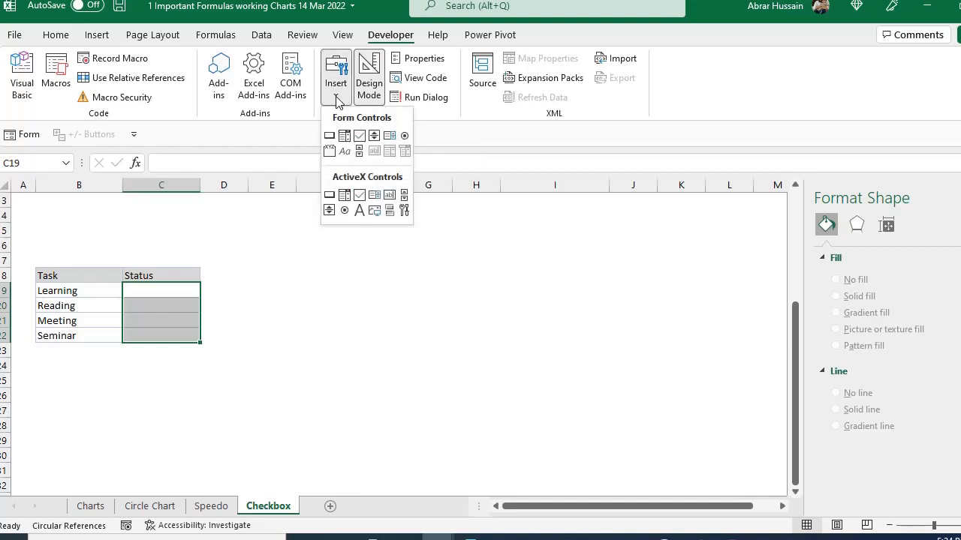
{"action": "left_click", "coordinate": [344, 136]}
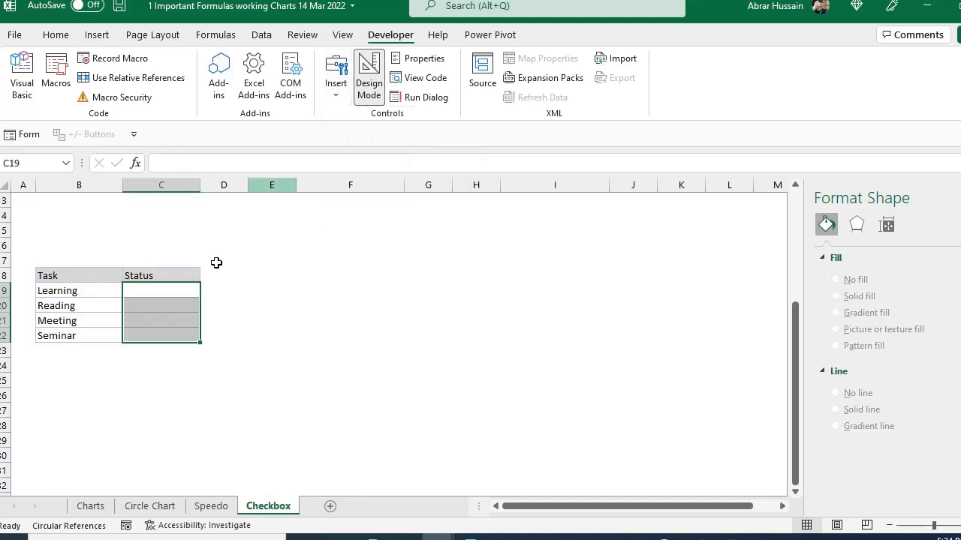
{"action": "left_click", "coordinate": [328, 102]}
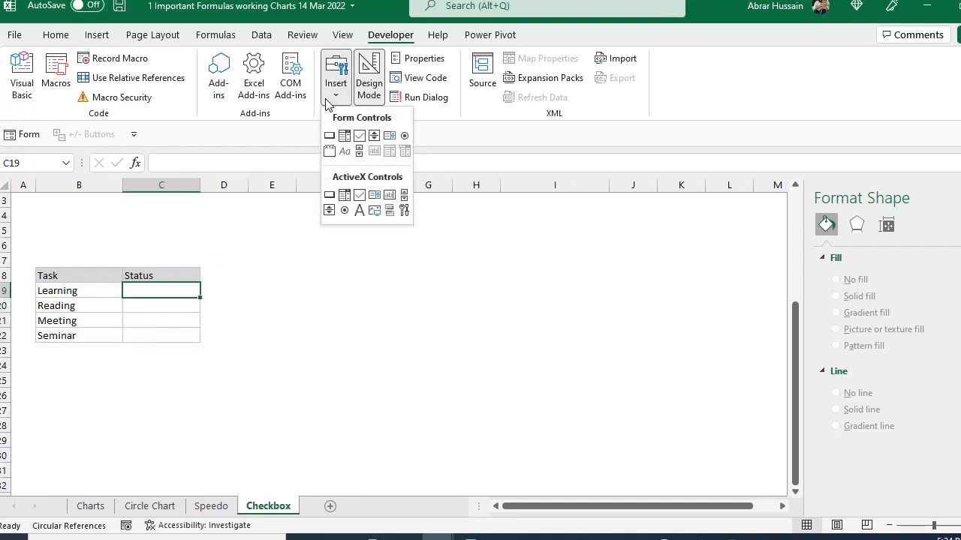
{"action": "left_click", "coordinate": [358, 138]}
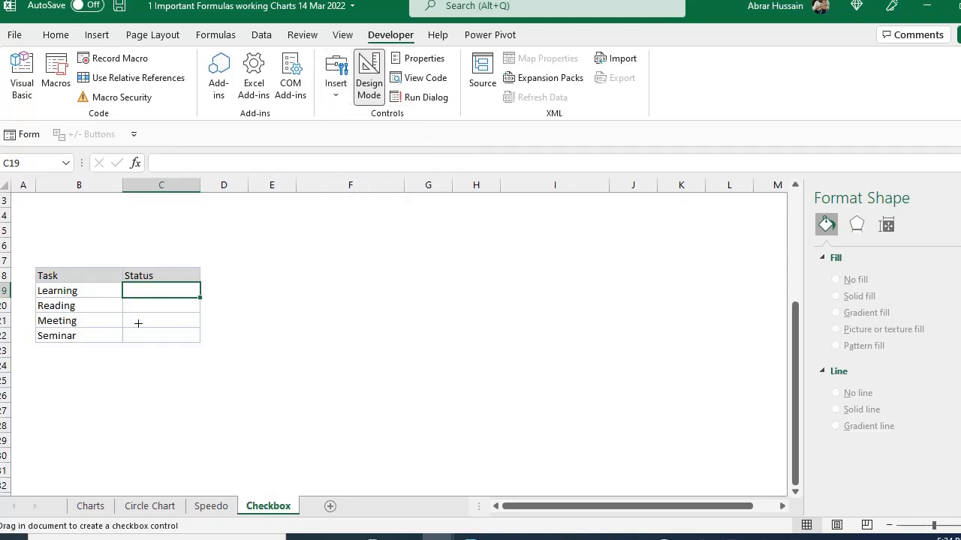
{"action": "left_click_drag", "start_coordinate": [126, 286], "coordinate": [193, 298]}
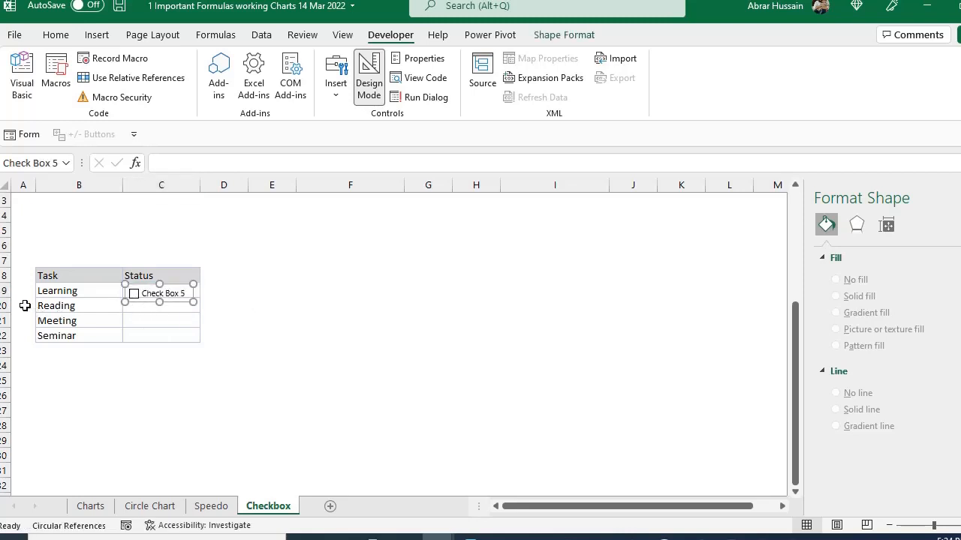
- Increase the height of rows 19 to 22 equally so the check box fits within its row
{"action": "left_click_drag", "start_coordinate": [4, 290], "coordinate": [3, 339]}
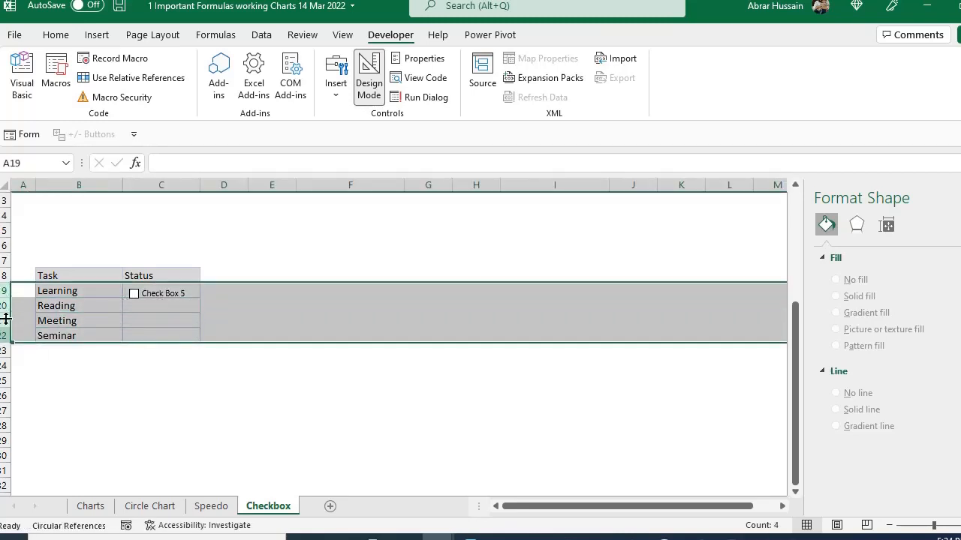
{"action": "left_click_drag", "start_coordinate": [3, 299], "coordinate": [3, 303]}
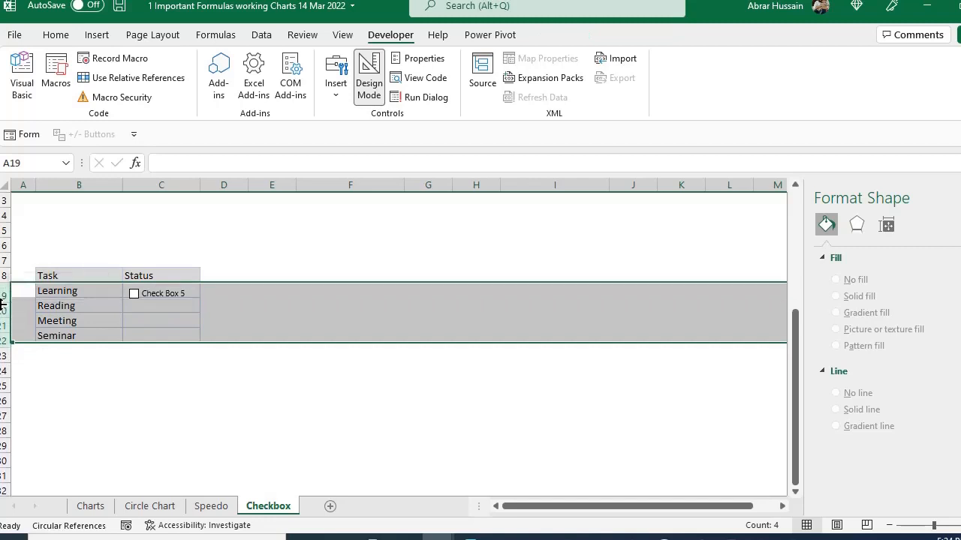
{"action": "left_click", "coordinate": [216, 299]}
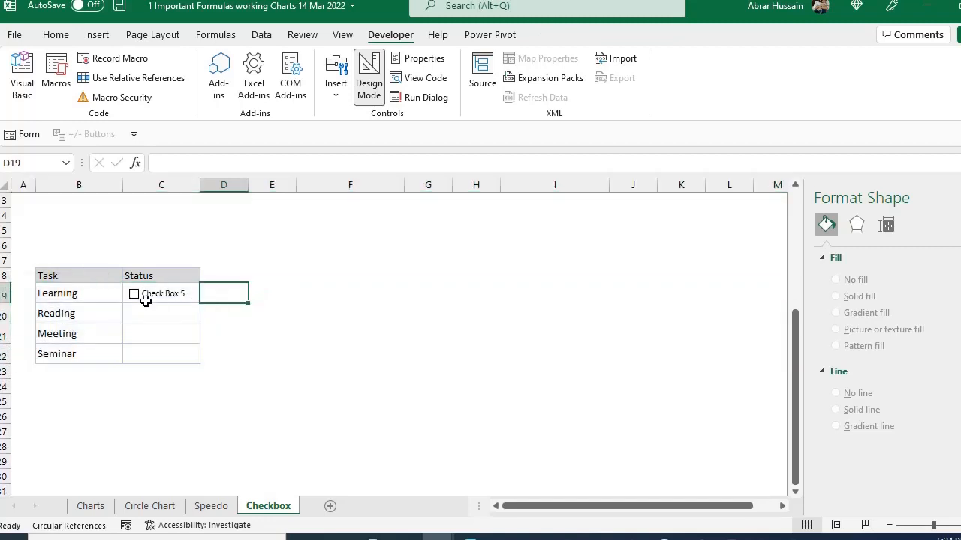
- Replace the label text of the check box in C19 with Done
{"action": "left_click", "coordinate": [147, 288]}
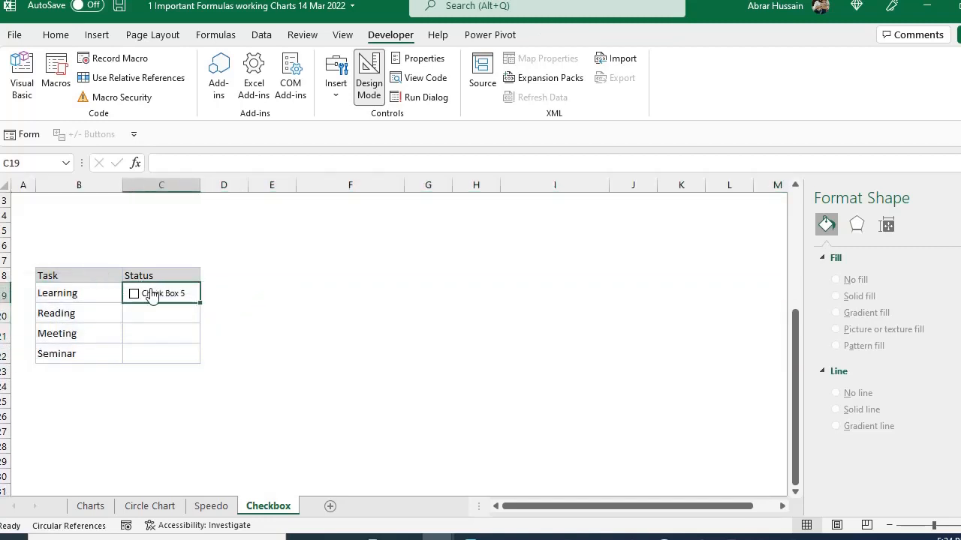
{"action": "right_click", "coordinate": [151, 293]}
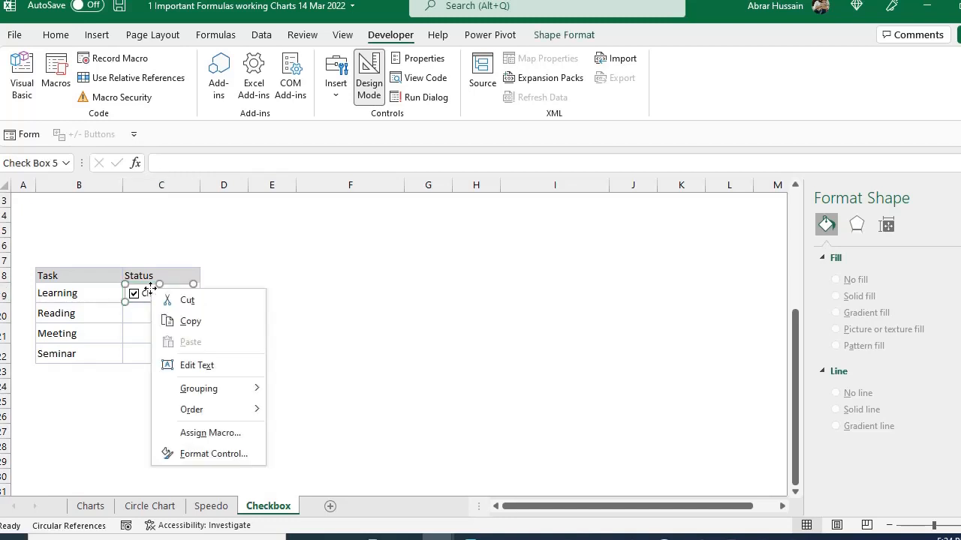
{"action": "right_click", "coordinate": [146, 293]}
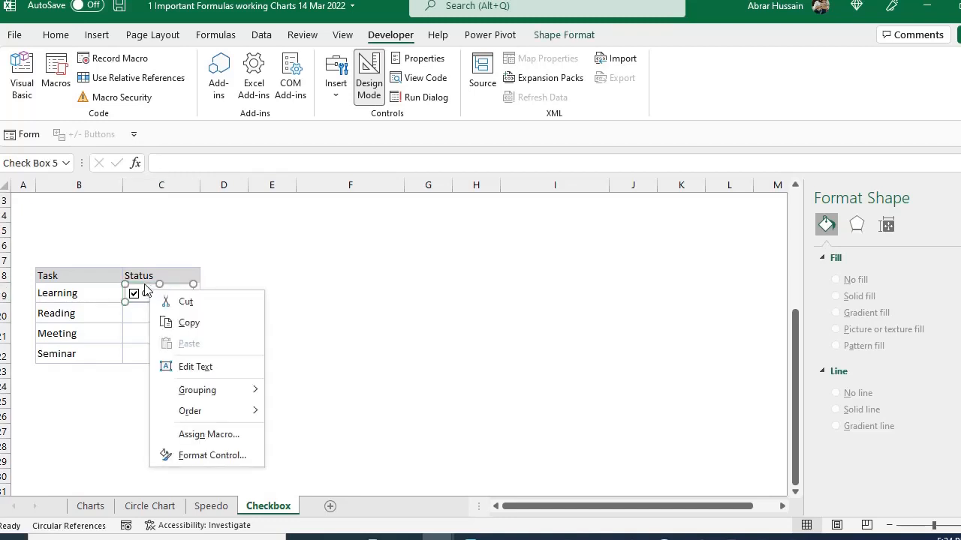
{"action": "left_click", "coordinate": [145, 285]}
{"action": "left_click", "coordinate": [162, 293]}
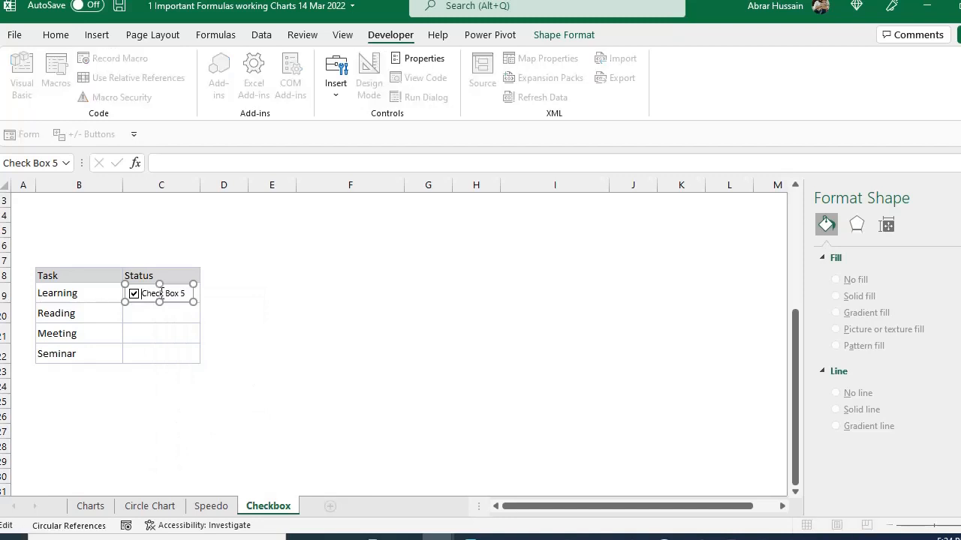
{"action": "left_click_drag", "start_coordinate": [144, 295], "coordinate": [191, 311]}
{"action": "key", "text": "Left"}
{"action": "key", "text": "Left"}
{"action": "key", "text": "ctrl+shift+Right"}
{"action": "key", "text": "ctrl+shift+Right"}
{"action": "key", "text": "ctrl+shift+Right"}
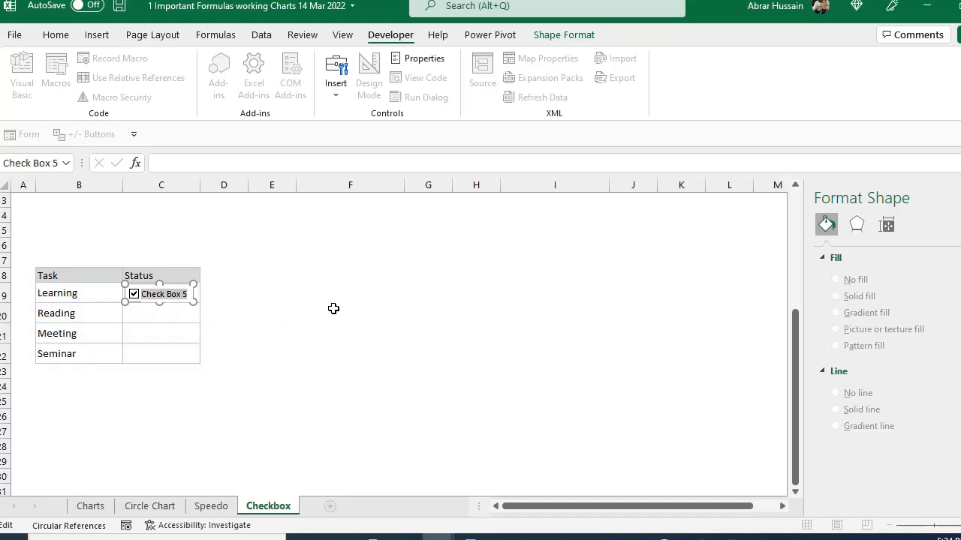
{"action": "type", "text": "Done"}
{"action": "left_click", "coordinate": [210, 307]}
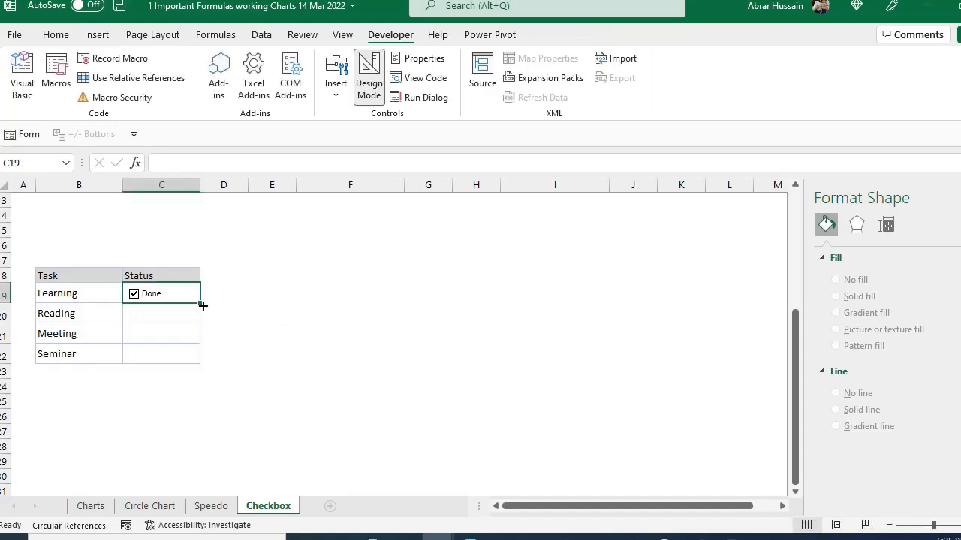
- Fill C19 down to C22 to copy the Done check box to the other tasks, and uncheck all four boxes
{"action": "left_click_drag", "start_coordinate": [203, 306], "coordinate": [199, 361]}
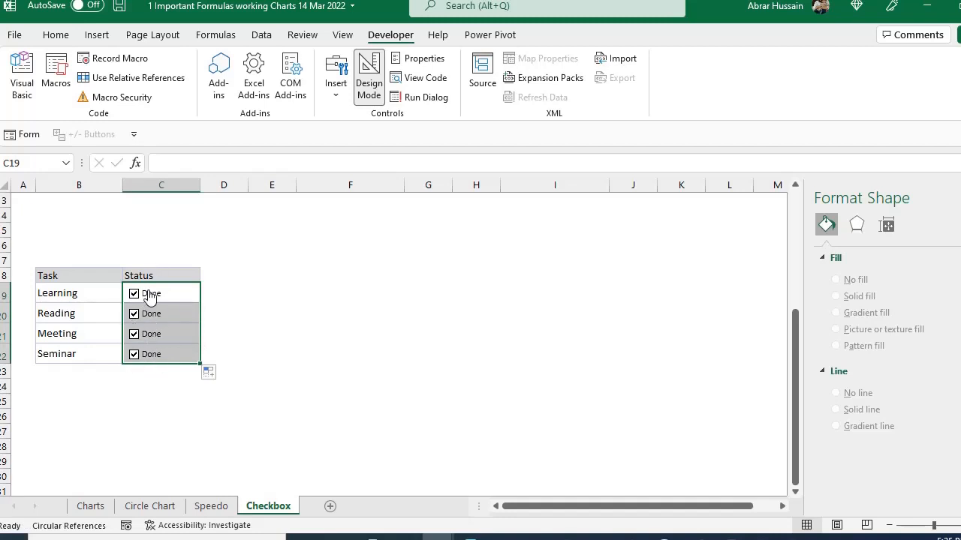
{"action": "left_click", "coordinate": [225, 311]}
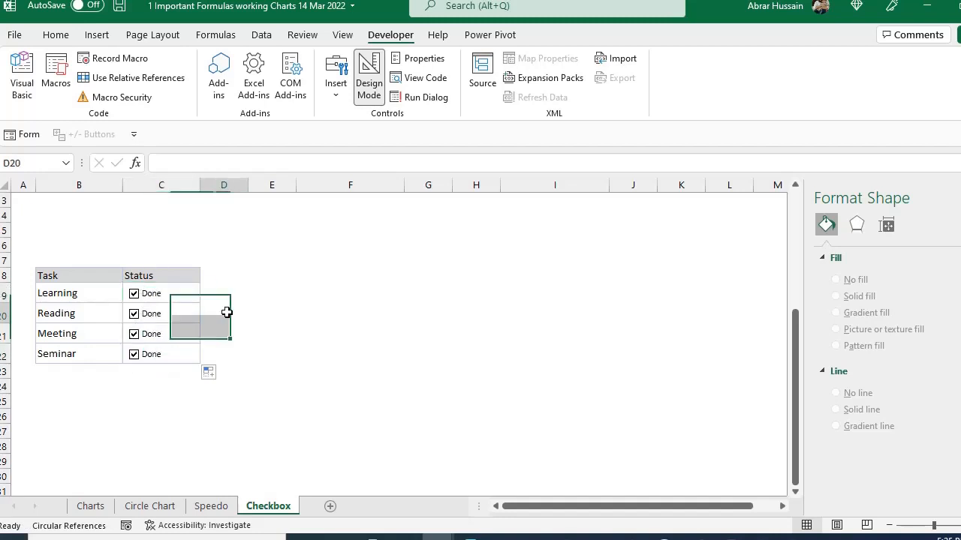
{"action": "left_click", "coordinate": [134, 293]}
{"action": "left_click", "coordinate": [134, 313]}
{"action": "left_click", "coordinate": [133, 334]}
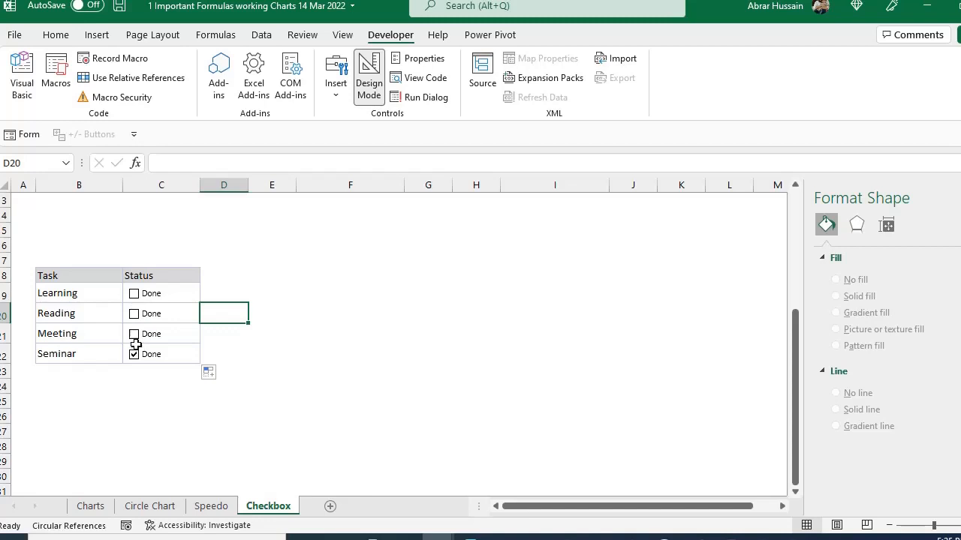
{"action": "left_click", "coordinate": [134, 354]}
{"action": "left_click", "coordinate": [134, 295]}
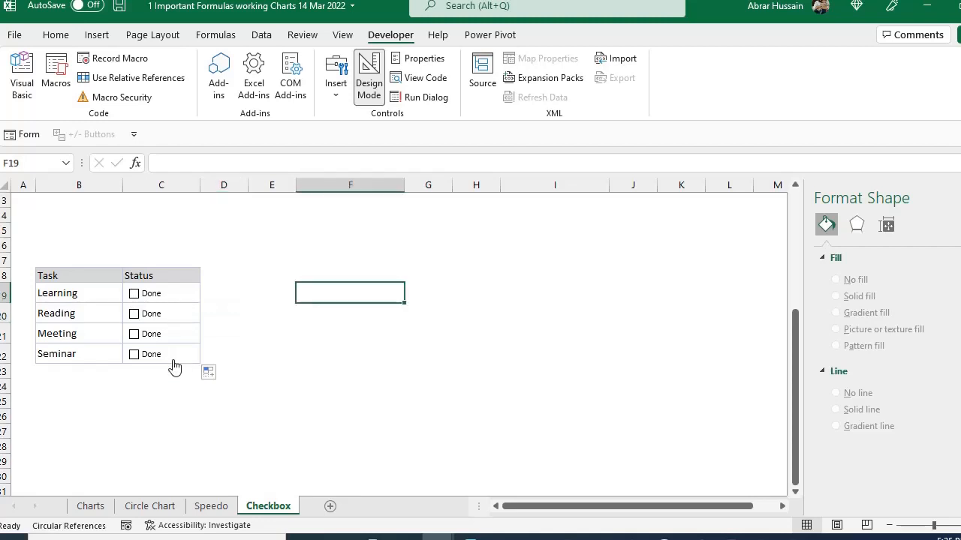
- Link the Learning task's check box to cell D19 in its control format settings
{"action": "right_click", "coordinate": [165, 295]}
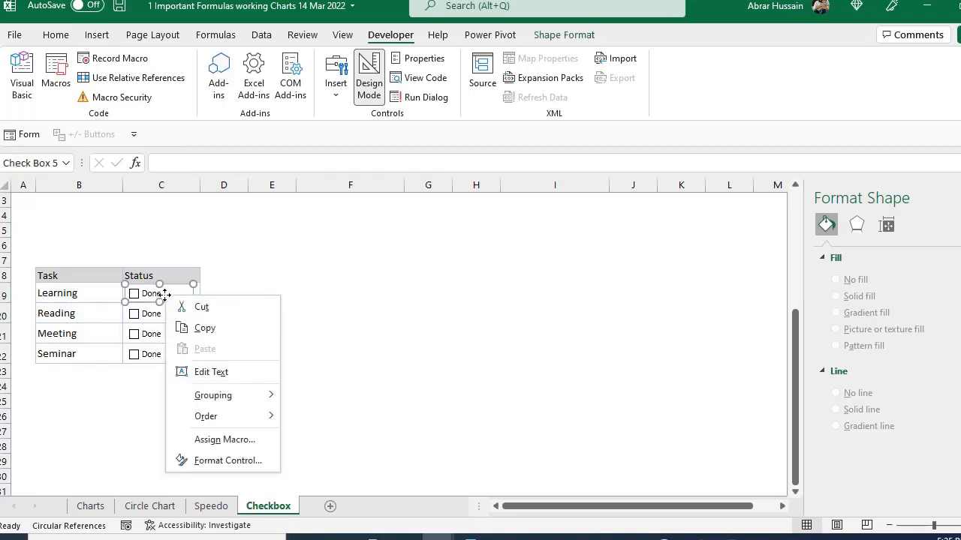
{"action": "left_click", "coordinate": [217, 461]}
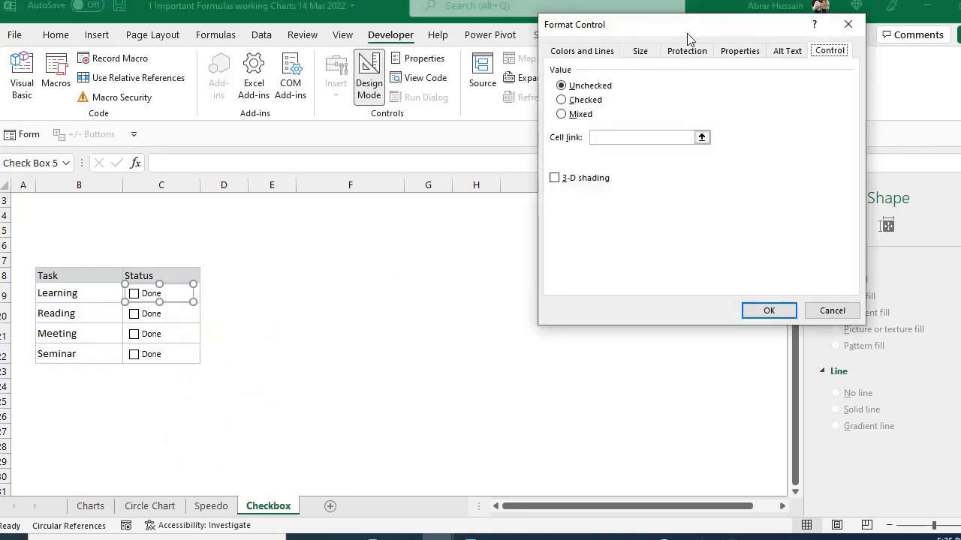
{"action": "left_click_drag", "start_coordinate": [681, 29], "coordinate": [535, 82]}
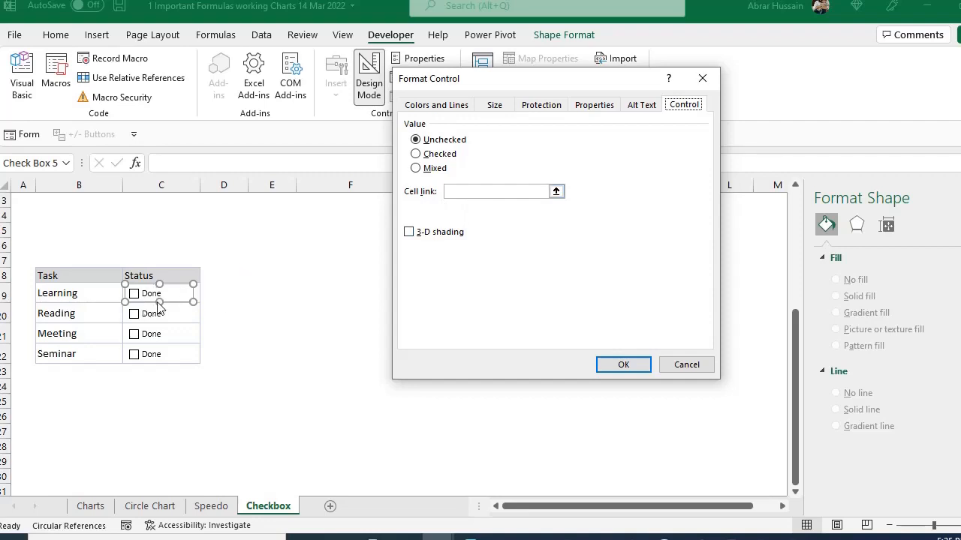
{"action": "left_click", "coordinate": [475, 192]}
{"action": "left_click", "coordinate": [213, 289]}
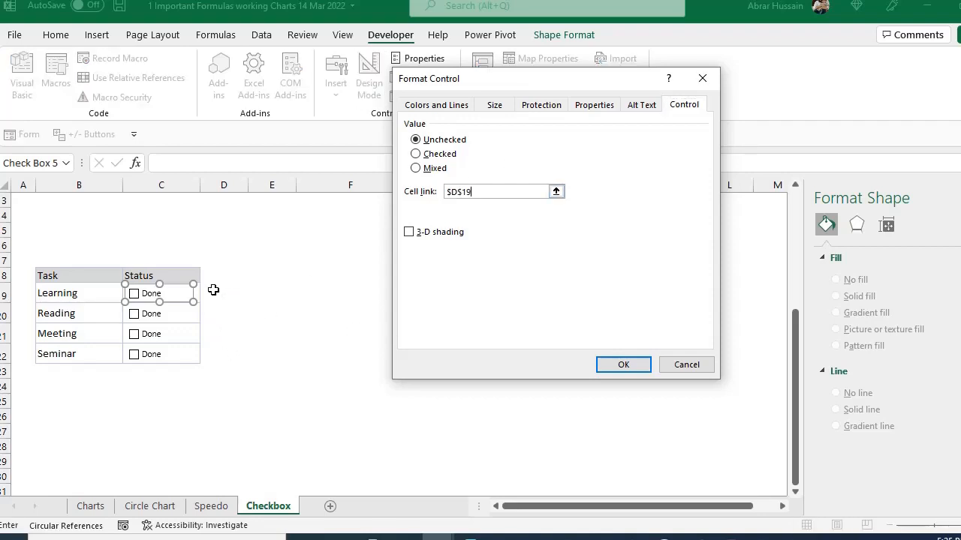
{"action": "left_click", "coordinate": [618, 365]}
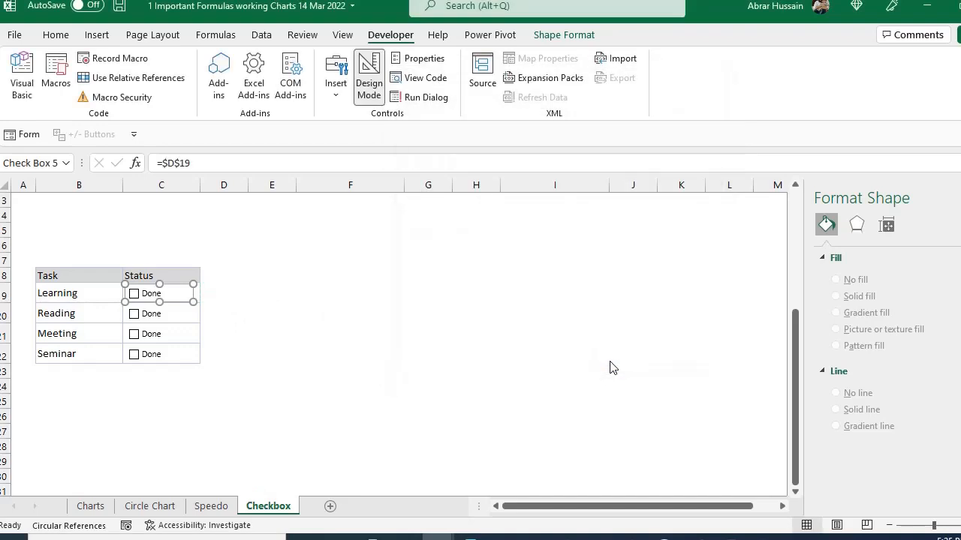
- Toggle the Learning check box on and off to test its link to D19
{"action": "left_click", "coordinate": [221, 350]}
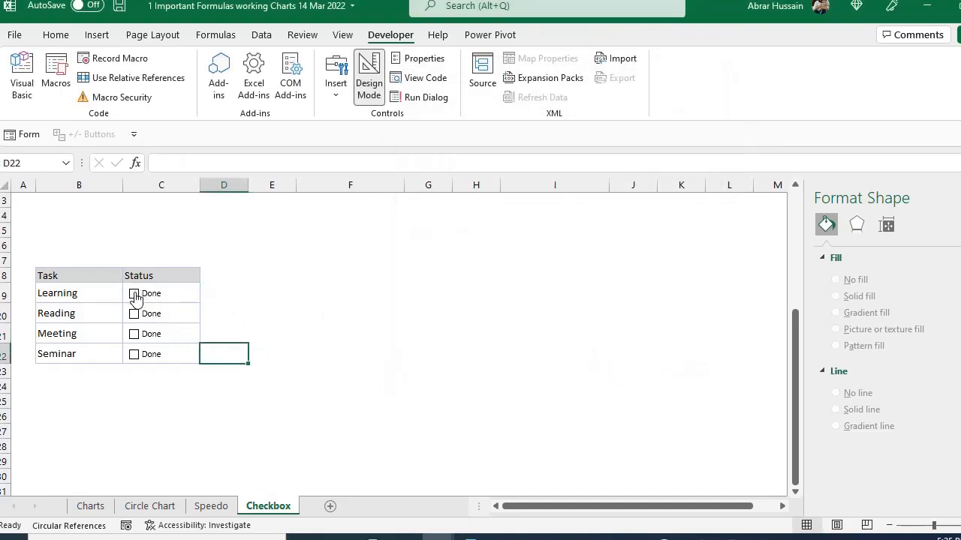
{"action": "left_click", "coordinate": [134, 294]}
{"action": "left_click", "coordinate": [134, 294]}
{"action": "left_click", "coordinate": [246, 296]}
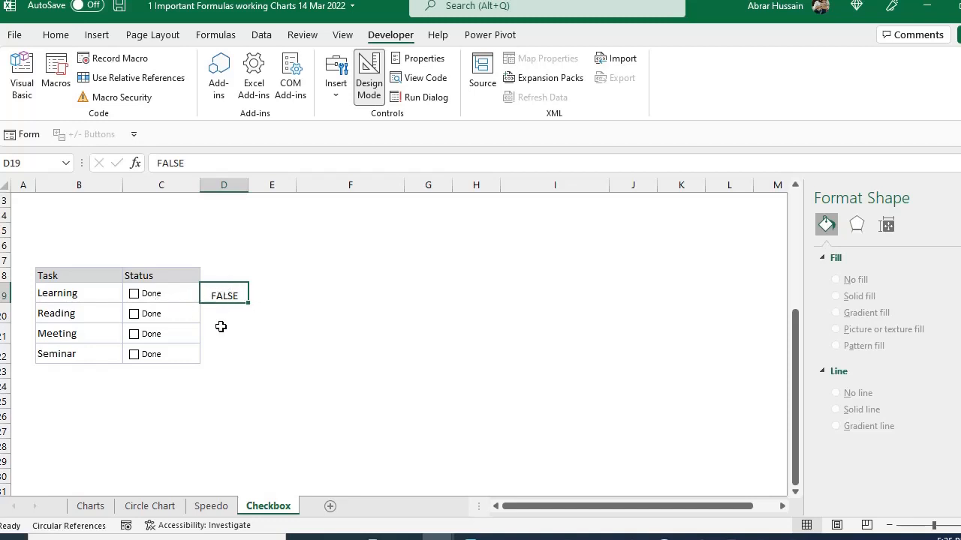
- Change the Learning check box's cell link to $C$19 and delete the leftover value in D19
{"action": "right_click", "coordinate": [158, 302]}
{"action": "left_click", "coordinate": [216, 462]}
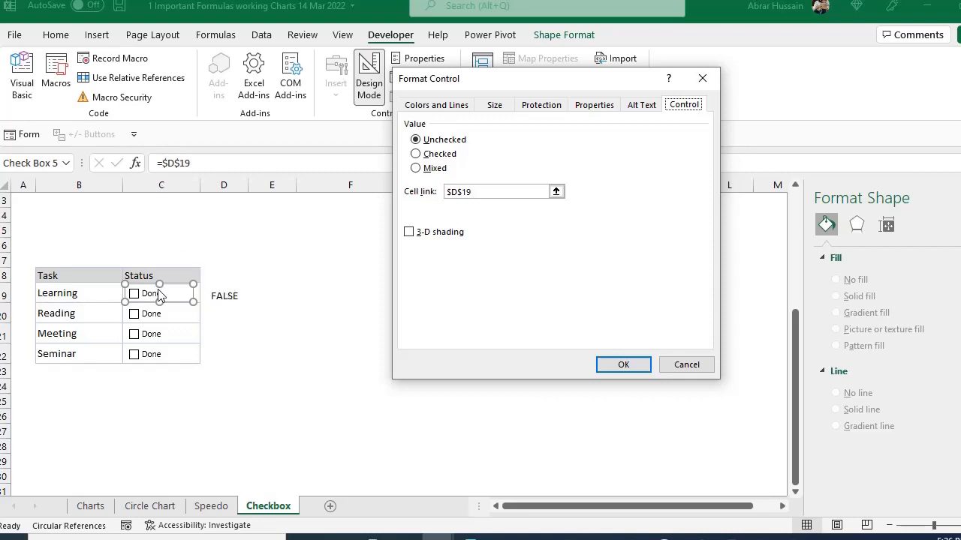
{"action": "left_click", "coordinate": [457, 191]}
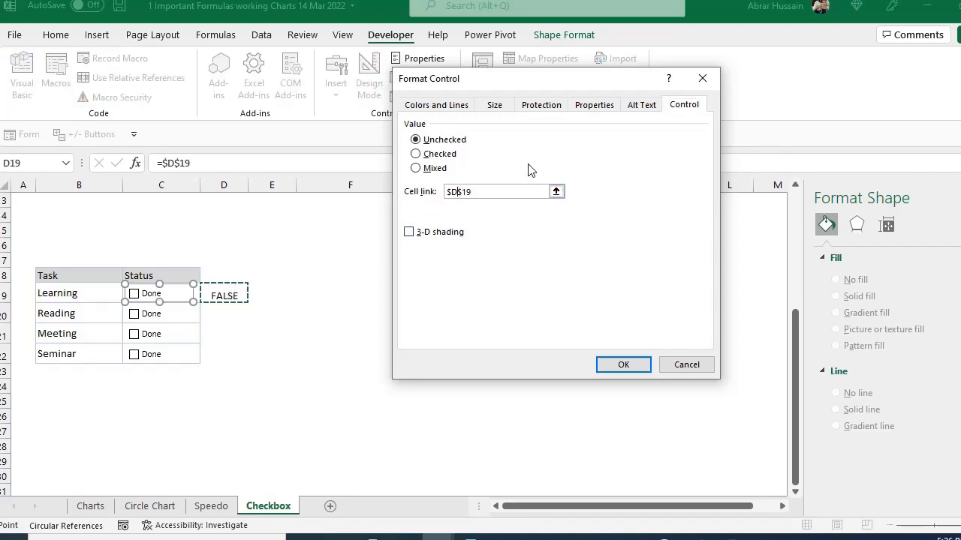
{"action": "key", "text": "BackSpace"}
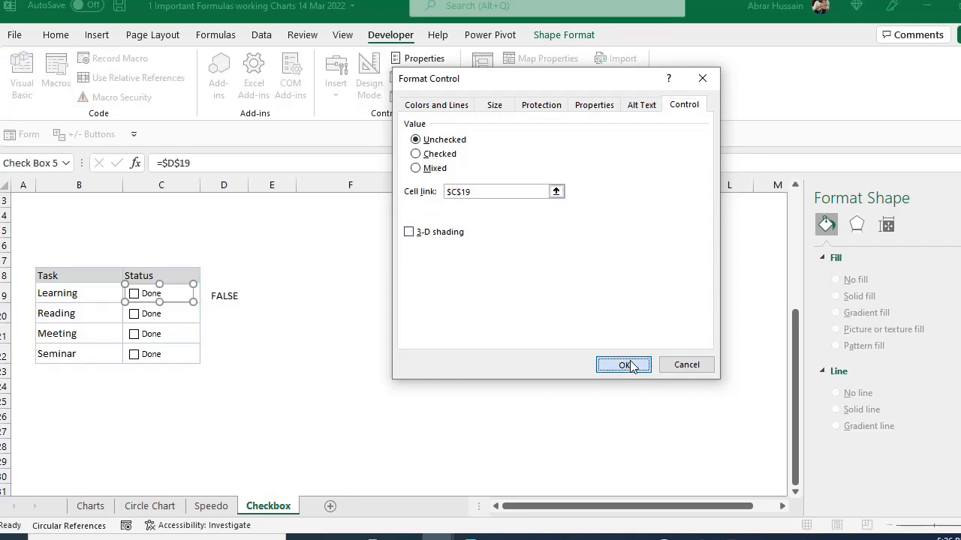
{"action": "left_click", "coordinate": [623, 364]}
{"action": "left_click", "coordinate": [231, 296]}
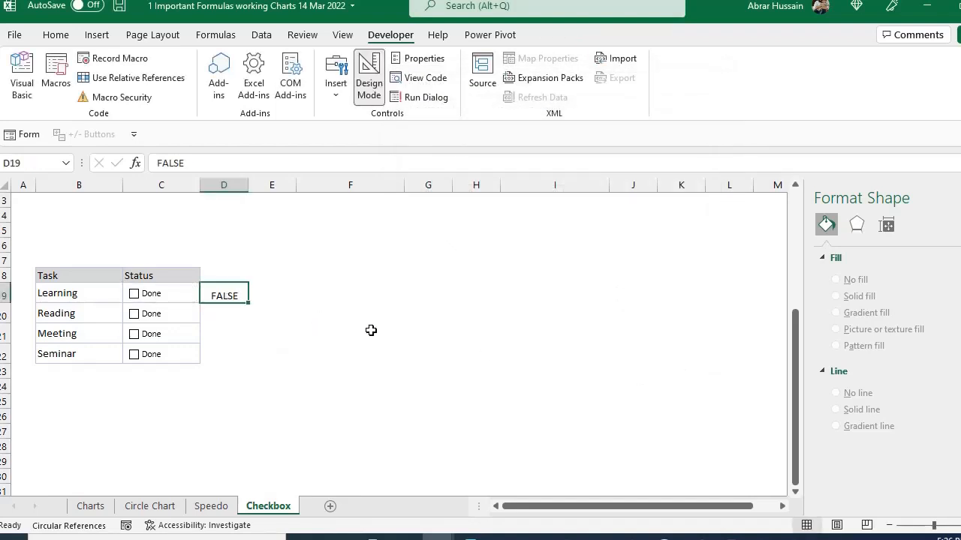
- Toggle the Learning check box on and off, and set the font color of C19 to white to hide the linked value
{"action": "left_click", "coordinate": [133, 296]}
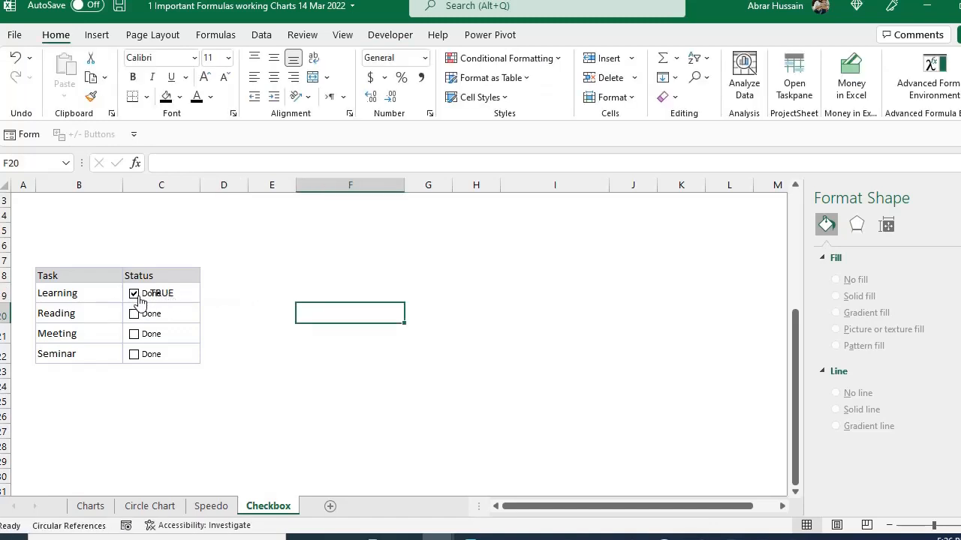
{"action": "left_click", "coordinate": [134, 294]}
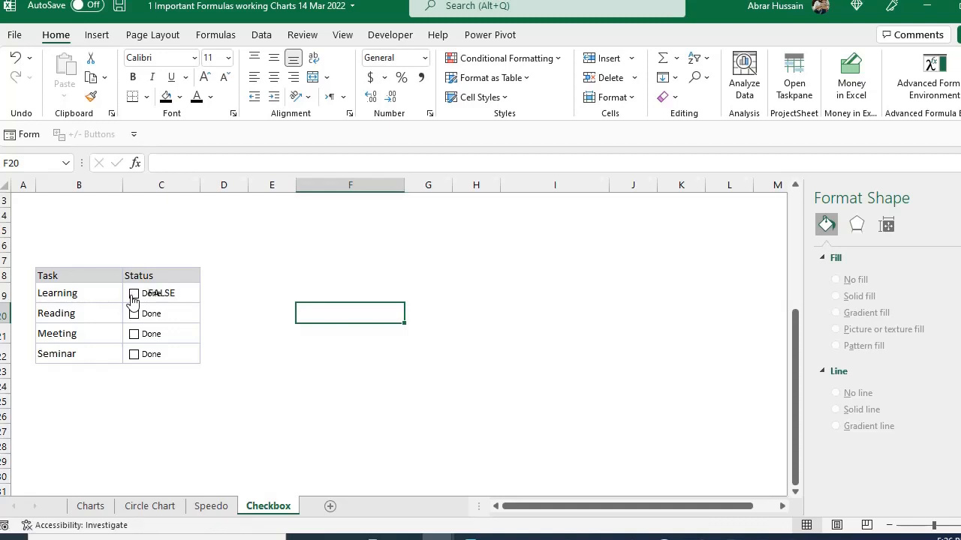
{"action": "left_click", "coordinate": [184, 300]}
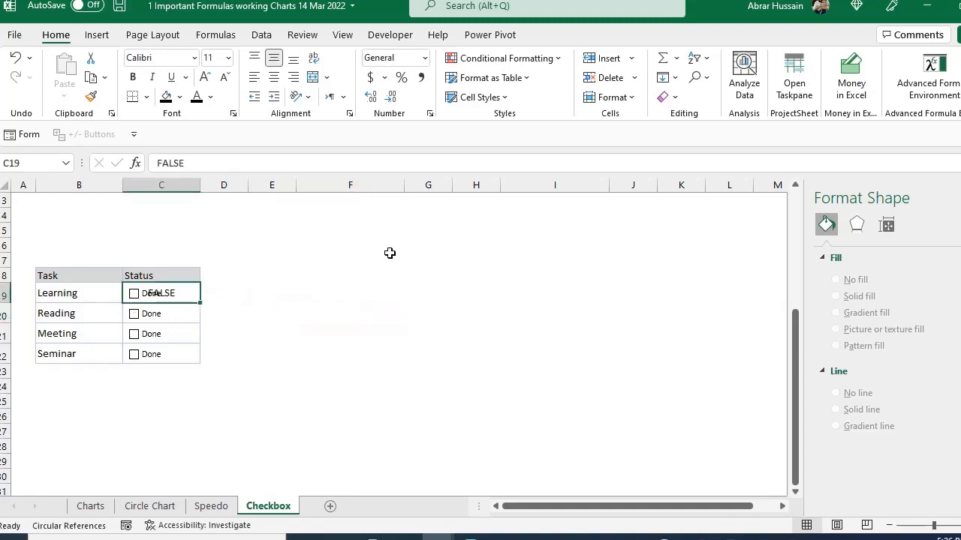
{"action": "left_click", "coordinate": [211, 97]}
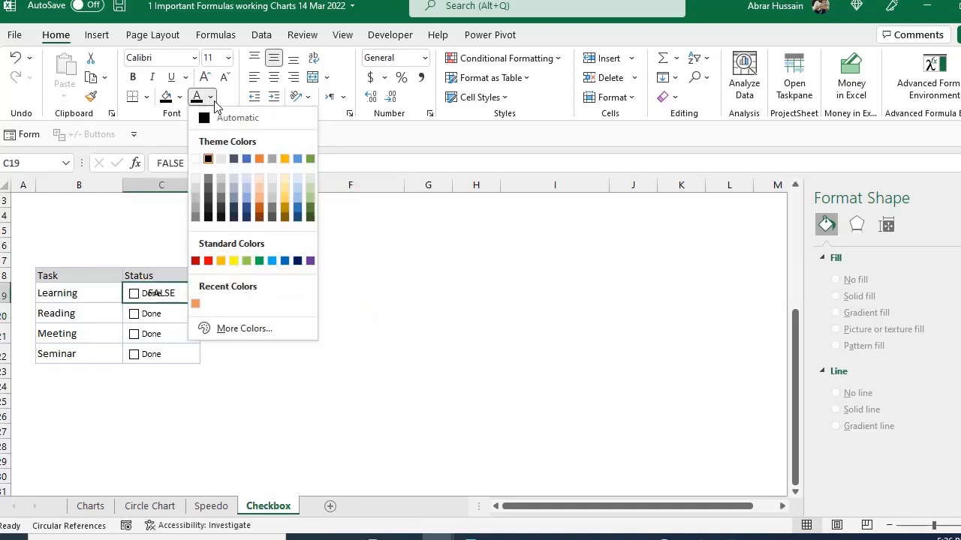
{"action": "left_click", "coordinate": [197, 158]}
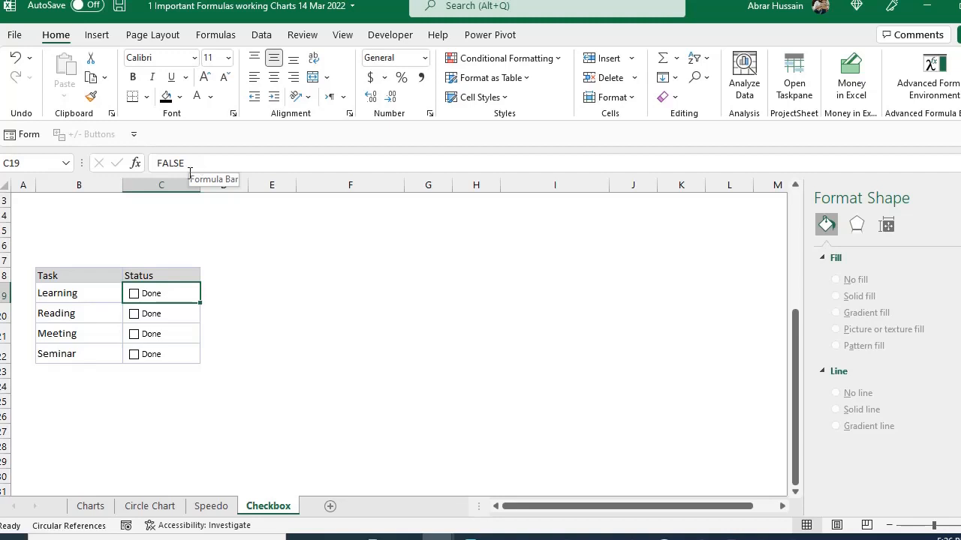
- Link the Reading task's check box to cell $C$20 in its control format settings
{"action": "right_click", "coordinate": [152, 315]}
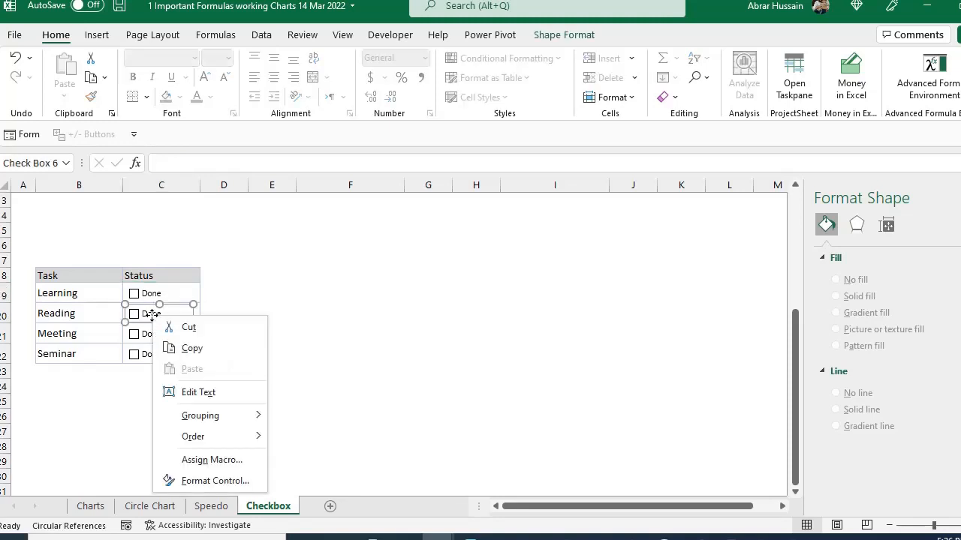
{"action": "key", "text": "Escape"}
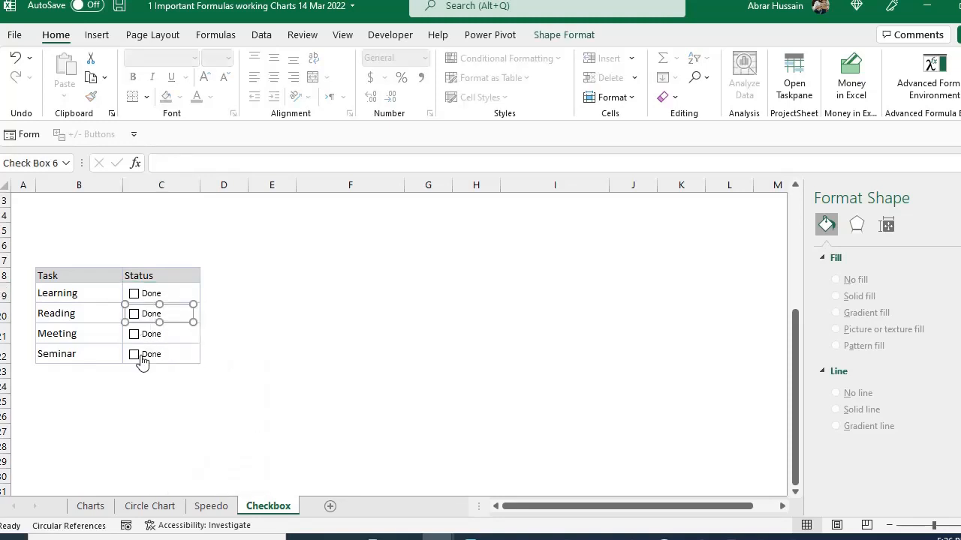
{"action": "right_click", "coordinate": [144, 307]}
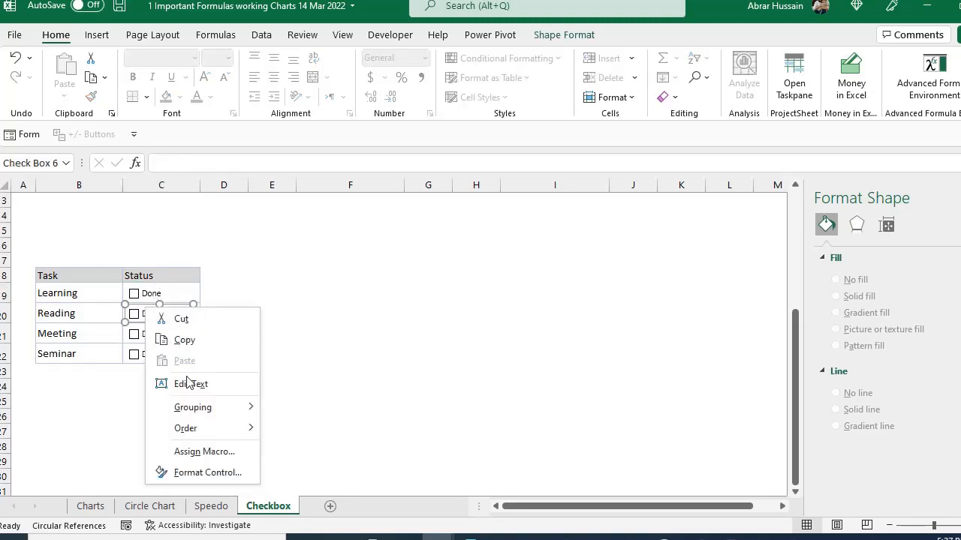
{"action": "left_click", "coordinate": [198, 476]}
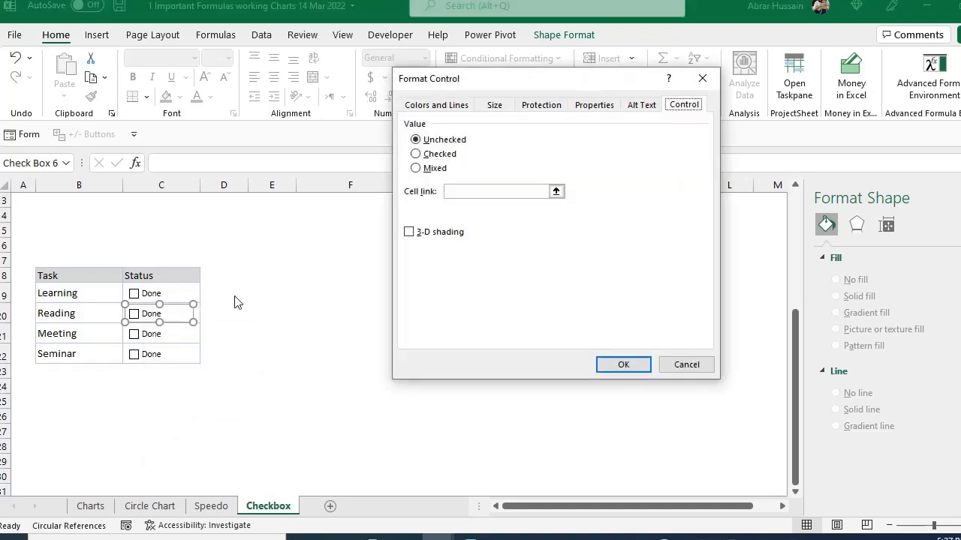
{"action": "left_click", "coordinate": [456, 192]}
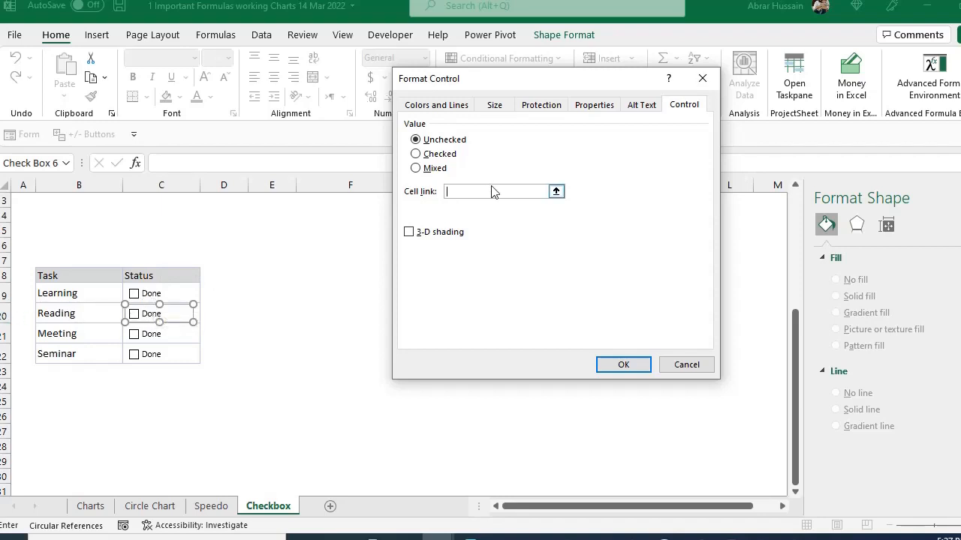
{"action": "left_click", "coordinate": [197, 313]}
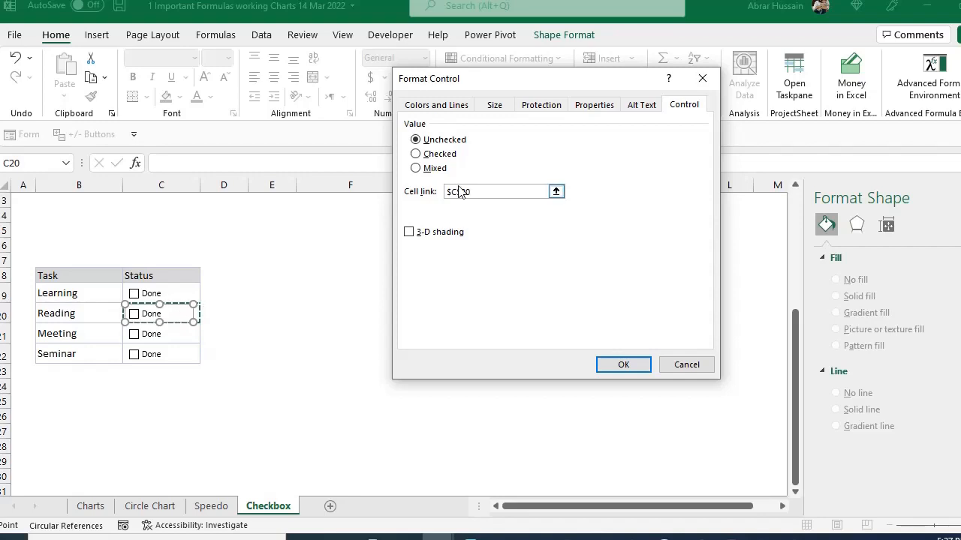
{"action": "left_click", "coordinate": [619, 366]}
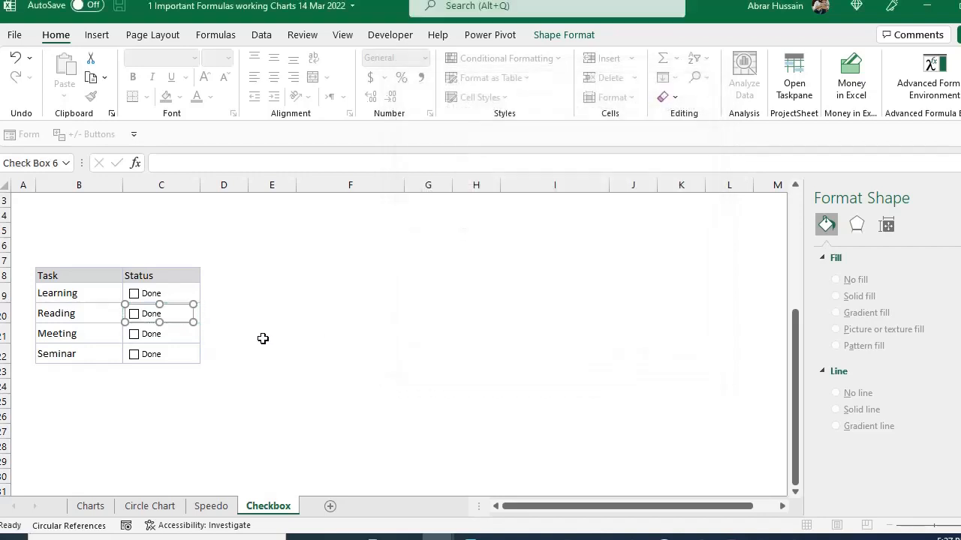
- Link the Meeting task's check box to cell $C$21 in its control format settings
{"action": "right_click", "coordinate": [174, 338]}
{"action": "left_click", "coordinate": [197, 498]}
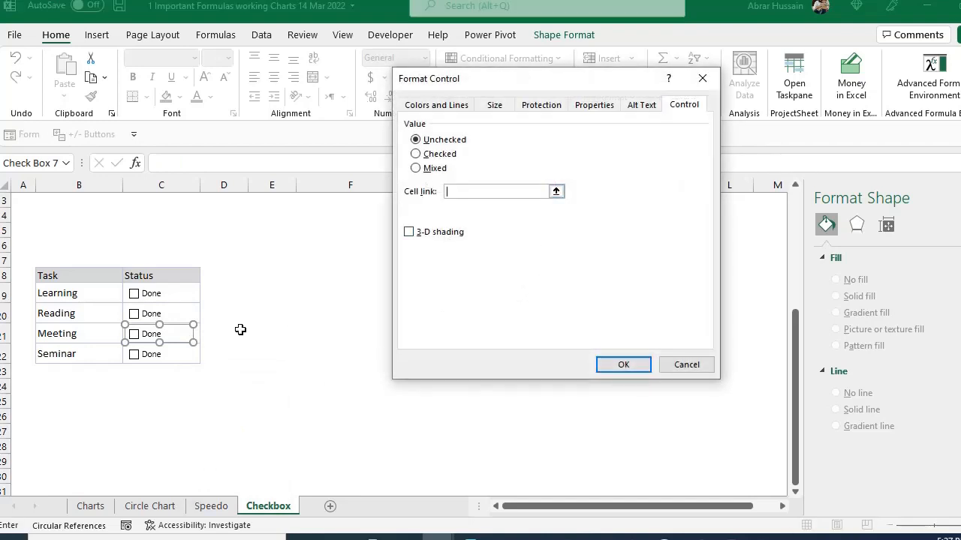
{"action": "left_click", "coordinate": [198, 341]}
{"action": "left_click", "coordinate": [623, 365]}
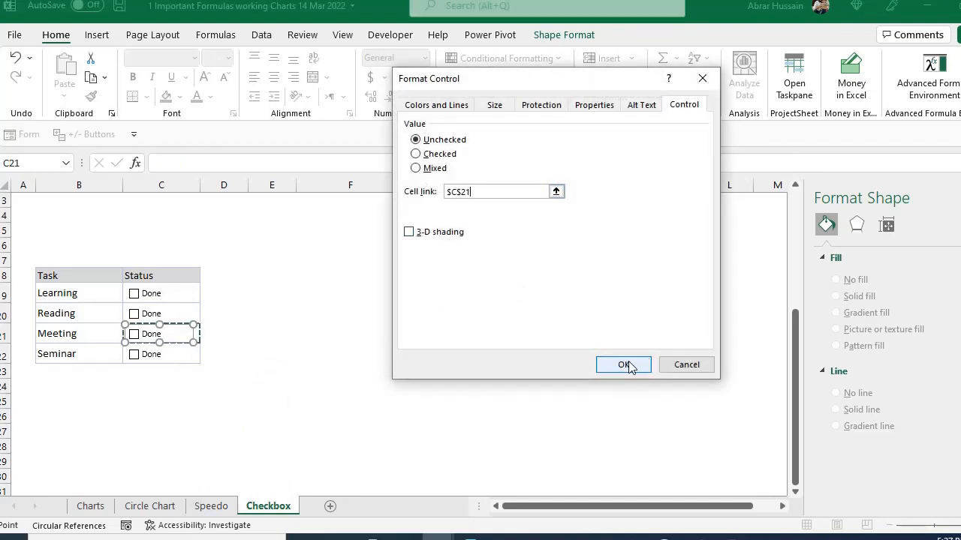
- Link the Seminar task's check box to cell $C$22 in its control format settings
{"action": "right_click", "coordinate": [143, 355]}
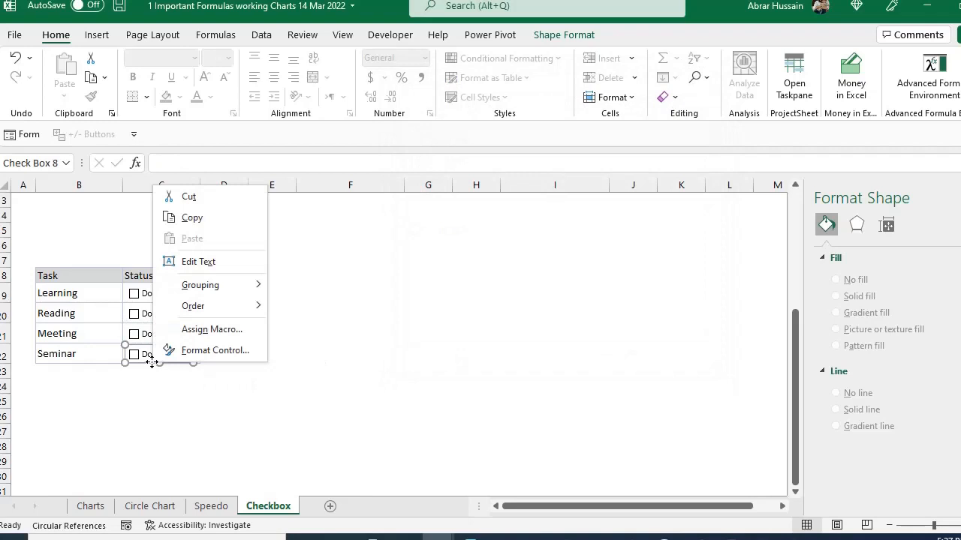
{"action": "left_click", "coordinate": [203, 348]}
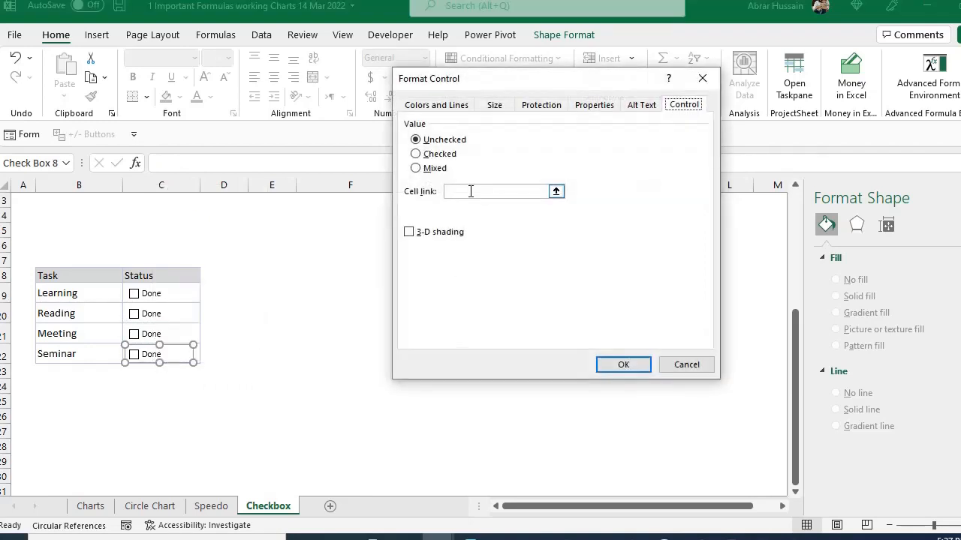
{"action": "left_click", "coordinate": [197, 352]}
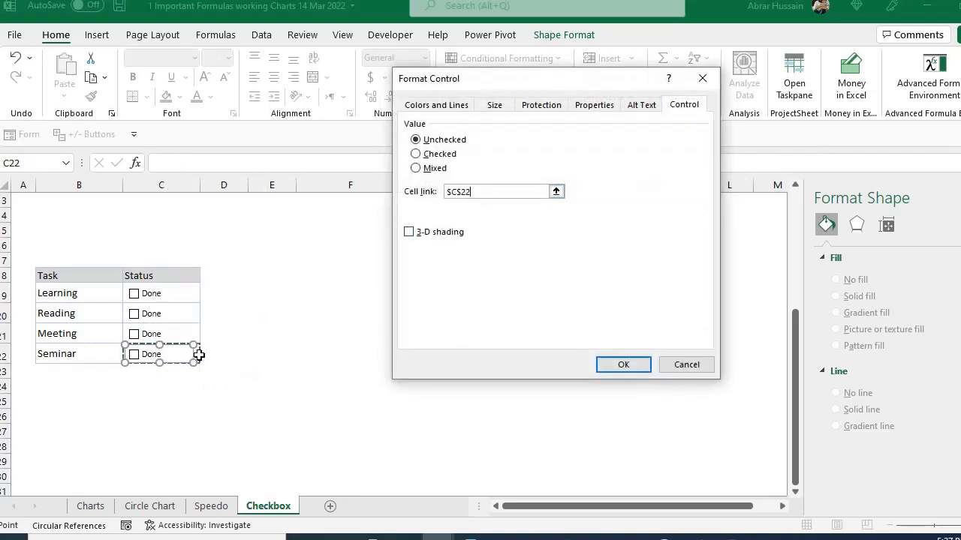
{"action": "left_click", "coordinate": [622, 363]}
- Toggle the Reading check box on and off to test its link to C20
{"action": "left_click", "coordinate": [359, 306]}
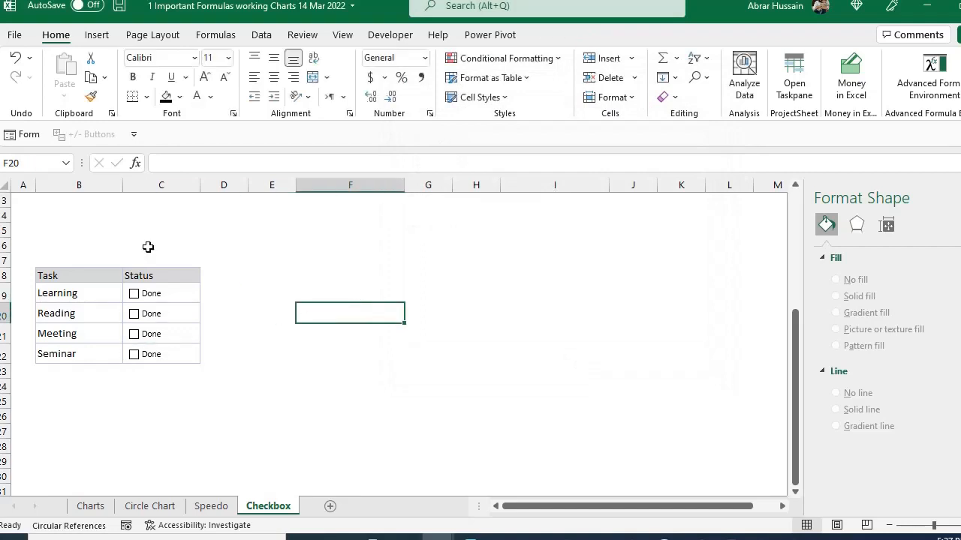
{"action": "left_click", "coordinate": [133, 314]}
{"action": "left_click", "coordinate": [133, 313]}
- Set the font color of Status cells C20:C22 to white to hide the linked values
{"action": "key", "text": "Left"}
{"action": "key", "text": "Left"}
{"action": "key", "text": "Left"}
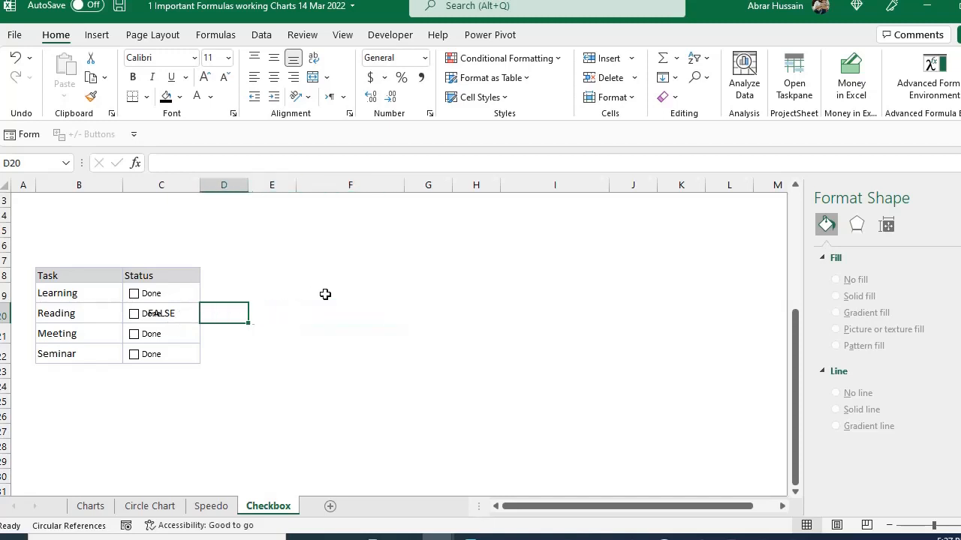
{"action": "key", "text": "shift+Down"}
{"action": "key", "text": "shift+Down"}
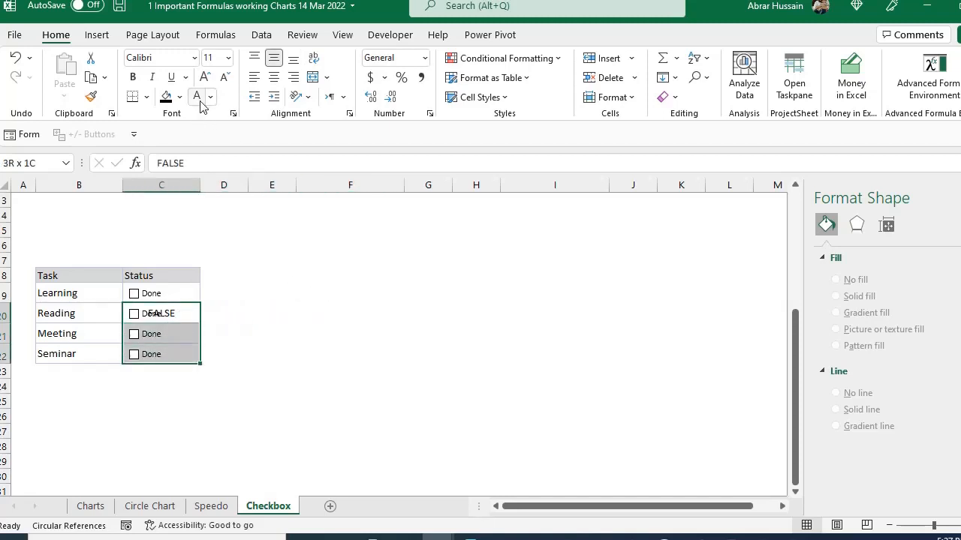
{"action": "left_click", "coordinate": [199, 100]}
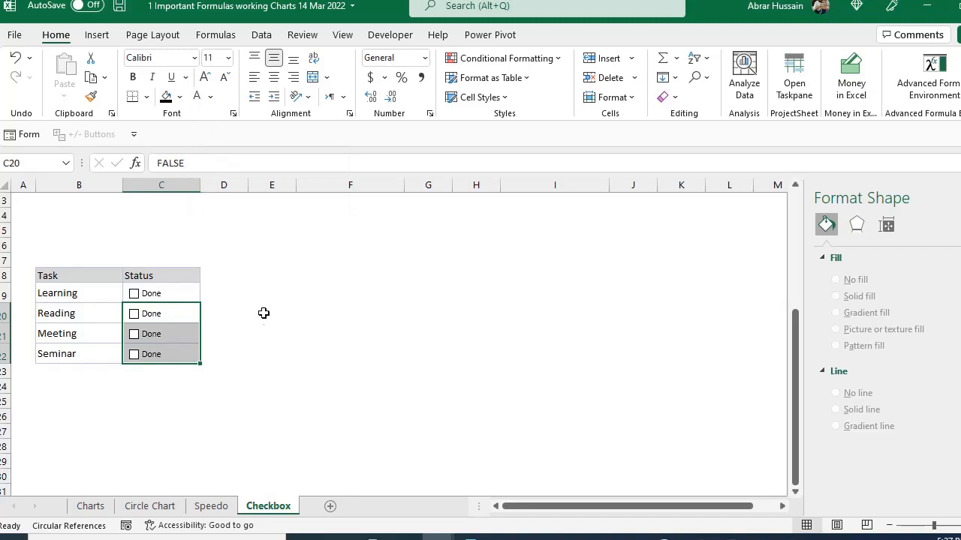
{"action": "left_click", "coordinate": [267, 330]}
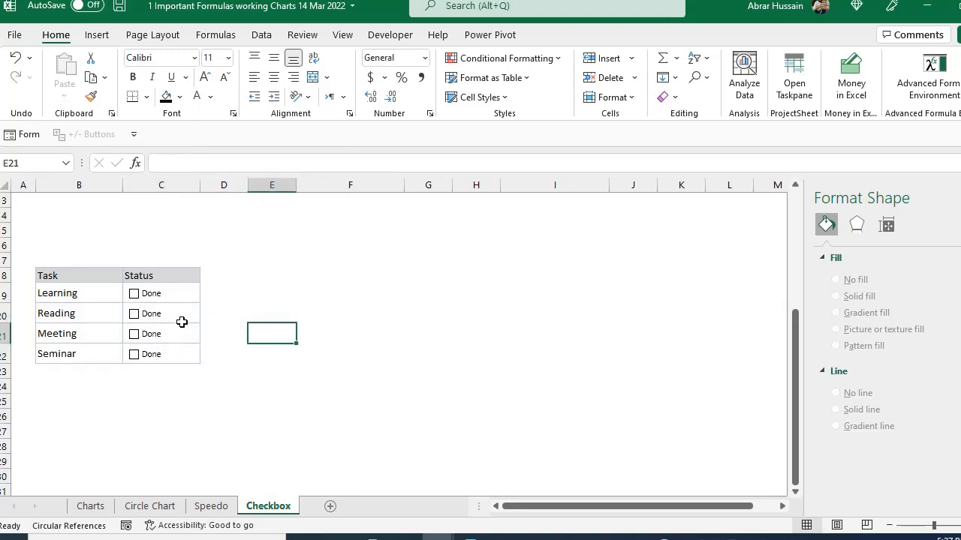
- Toggle the Learning, Reading and Meeting check boxes on and off to test that their linked values stay hidden
{"action": "left_click", "coordinate": [134, 293]}
{"action": "left_click", "coordinate": [134, 314]}
{"action": "left_click", "coordinate": [133, 334]}
{"action": "left_click", "coordinate": [133, 334]}
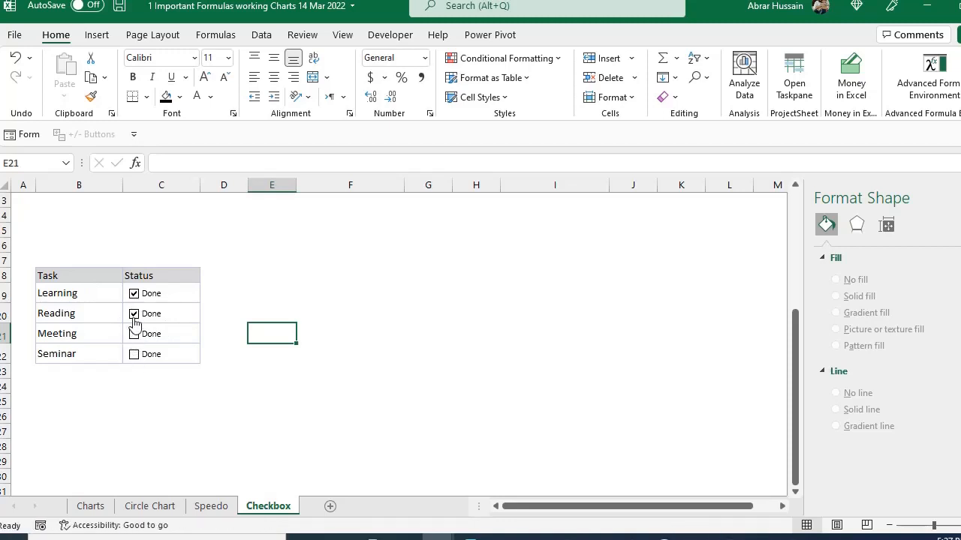
{"action": "left_click", "coordinate": [133, 313]}
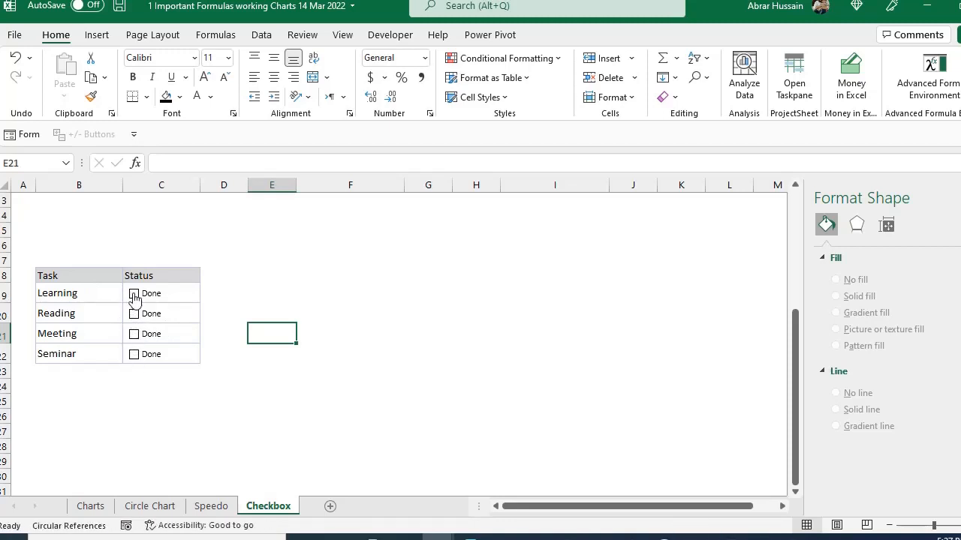
{"action": "left_click", "coordinate": [64, 293]}
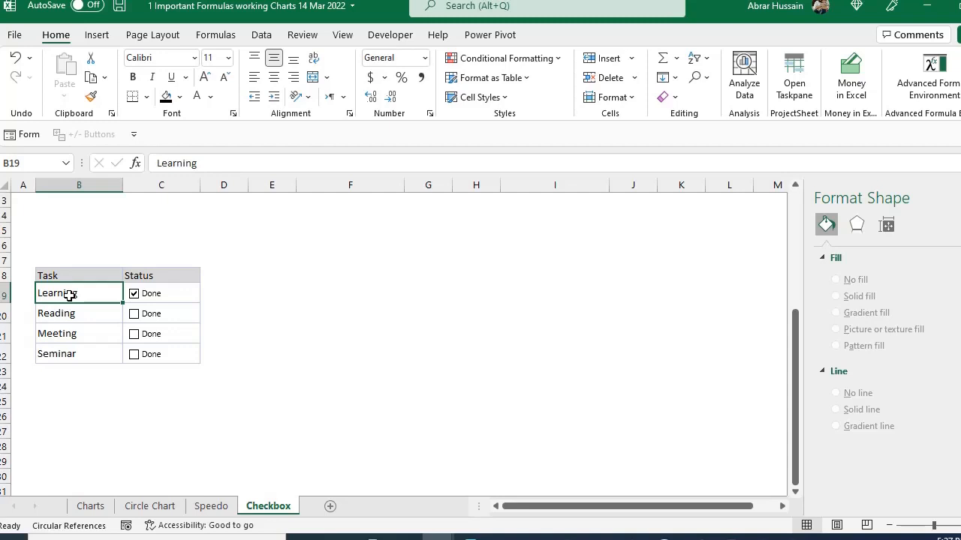
{"action": "left_click", "coordinate": [134, 295]}
- Start a formula-based conditional formatting rule for tasks B19:B22 with the formula =$C19
{"action": "left_click_drag", "start_coordinate": [67, 294], "coordinate": [41, 351]}
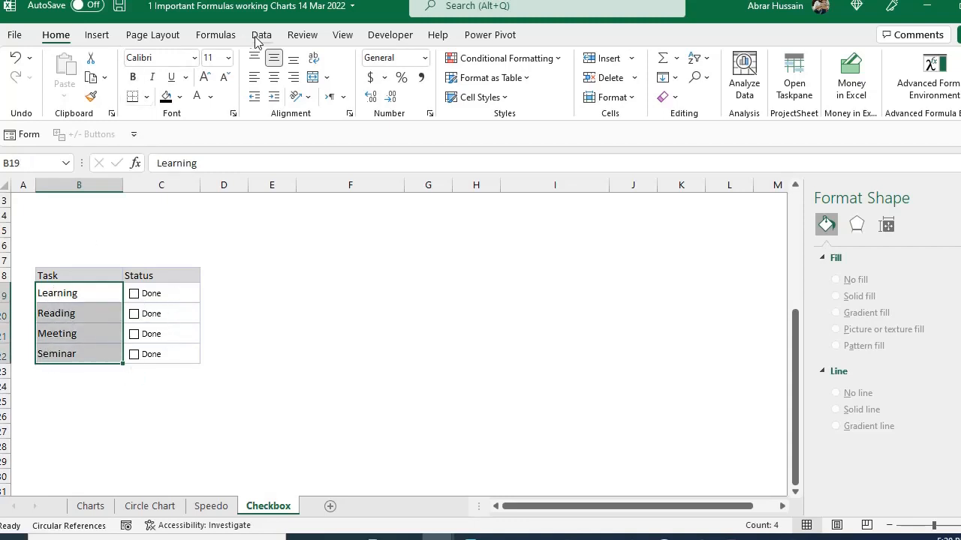
{"action": "left_click", "coordinate": [508, 58]}
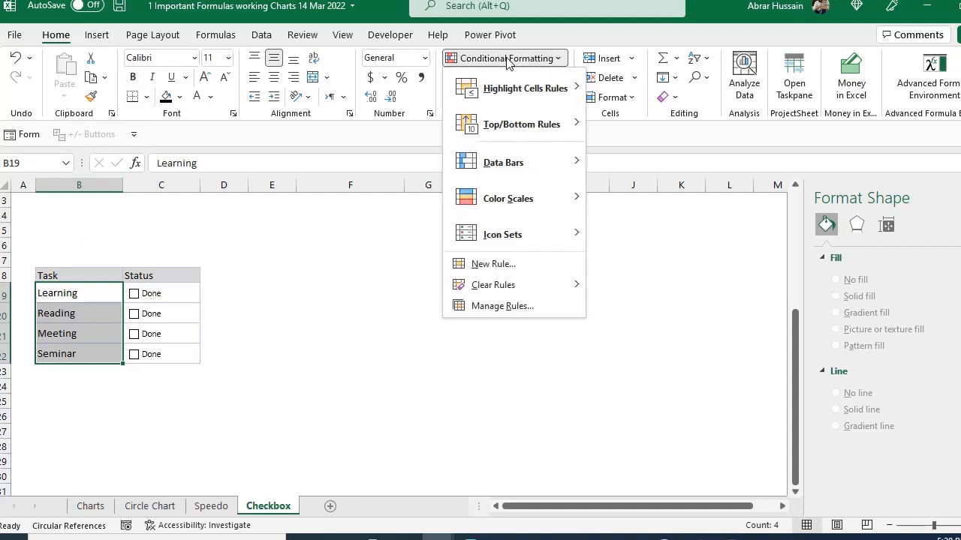
{"action": "left_click", "coordinate": [503, 270]}
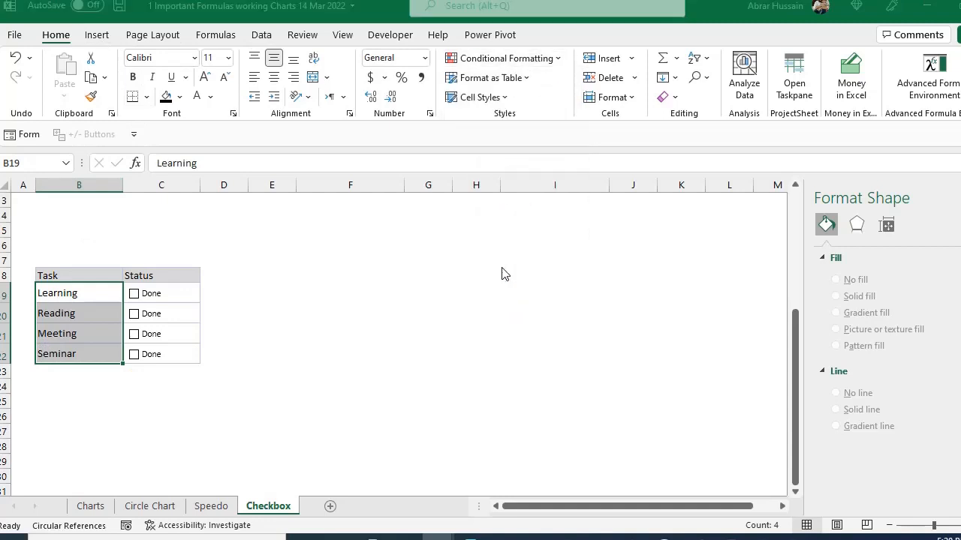
{"action": "left_click", "coordinate": [404, 216]}
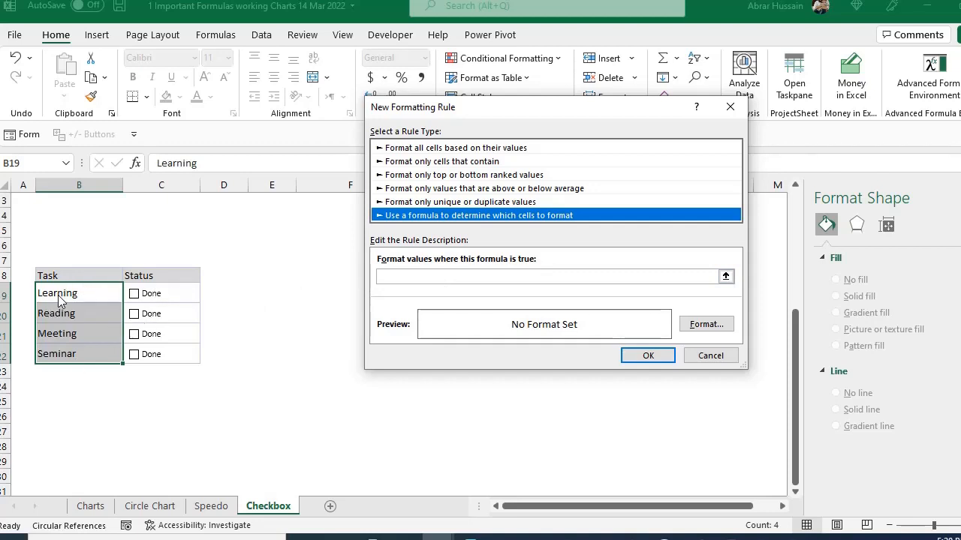
{"action": "left_click", "coordinate": [427, 276]}
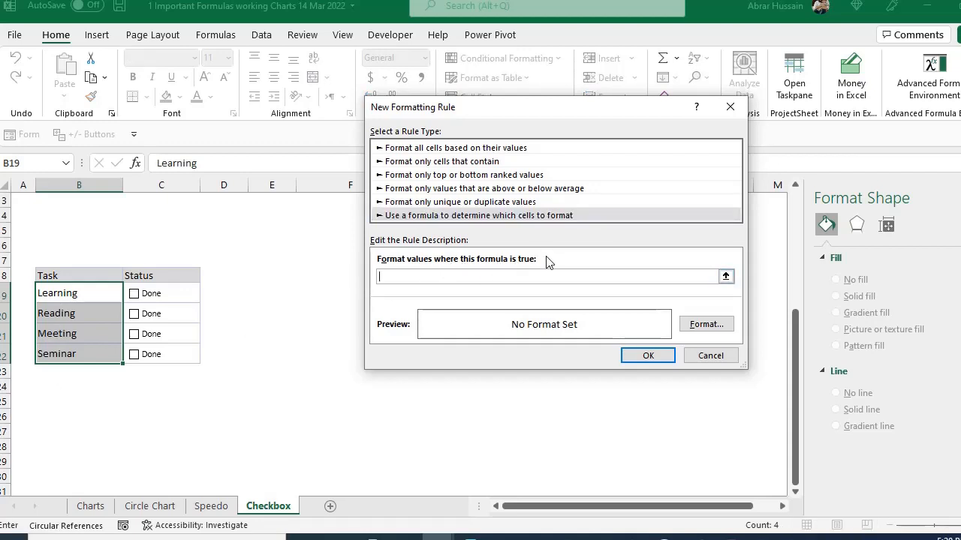
{"action": "left_click", "coordinate": [198, 295]}
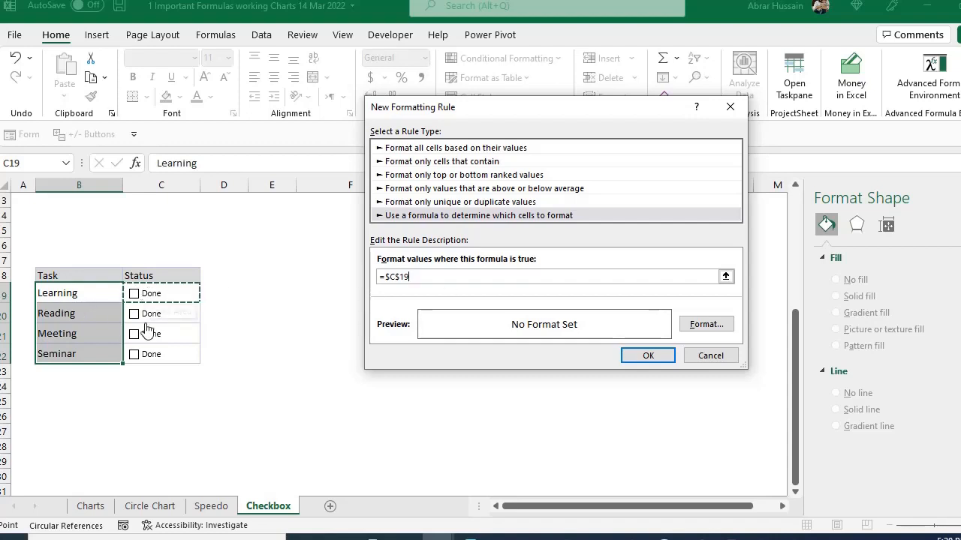
{"action": "left_click", "coordinate": [403, 277]}
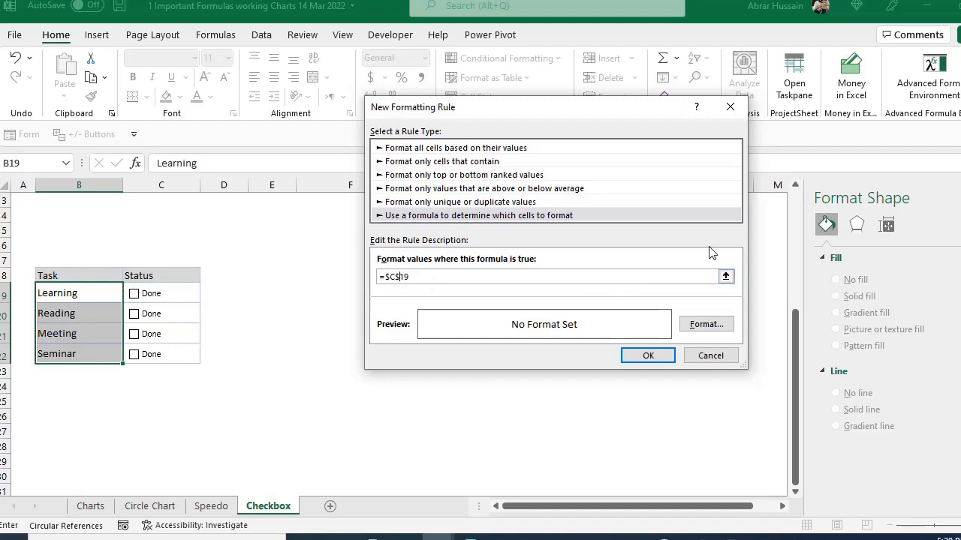
{"action": "key", "text": "BackSpace"}
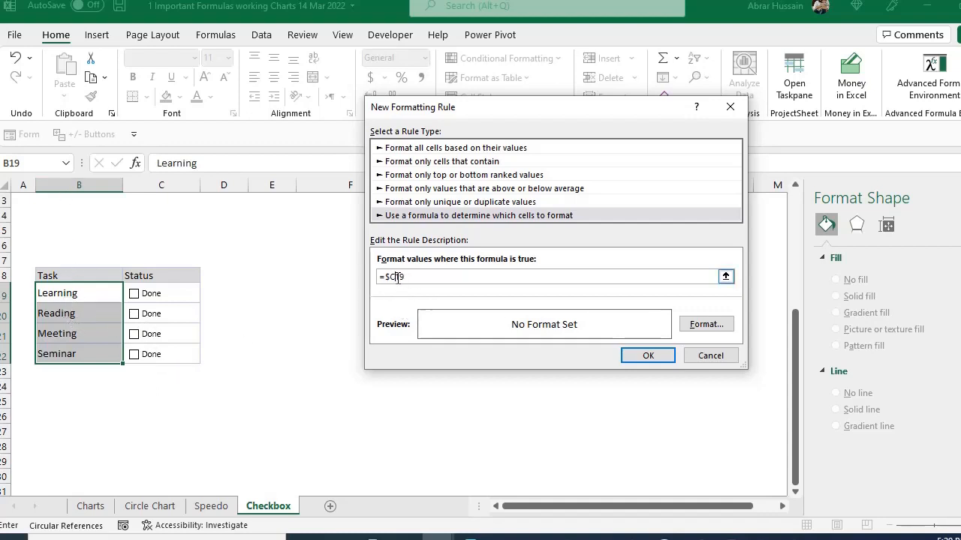
- Set the rule's format to Strikethrough and apply the rule to the task names
{"action": "left_click", "coordinate": [698, 326]}
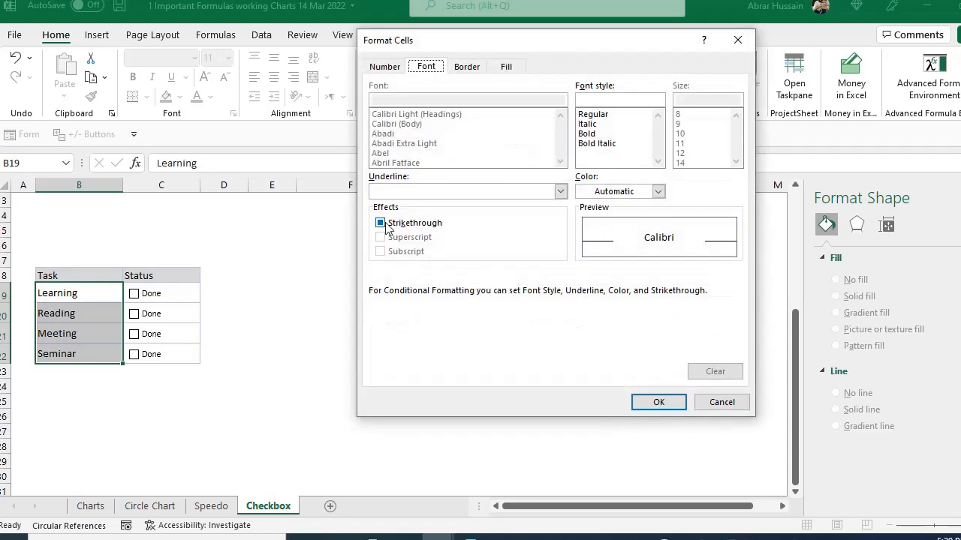
{"action": "left_click", "coordinate": [381, 223]}
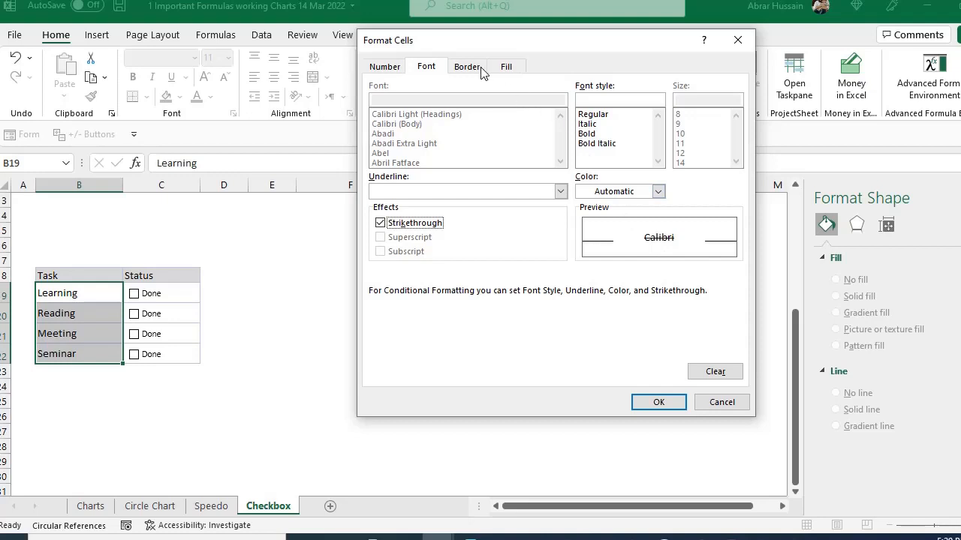
{"action": "left_click", "coordinate": [516, 67]}
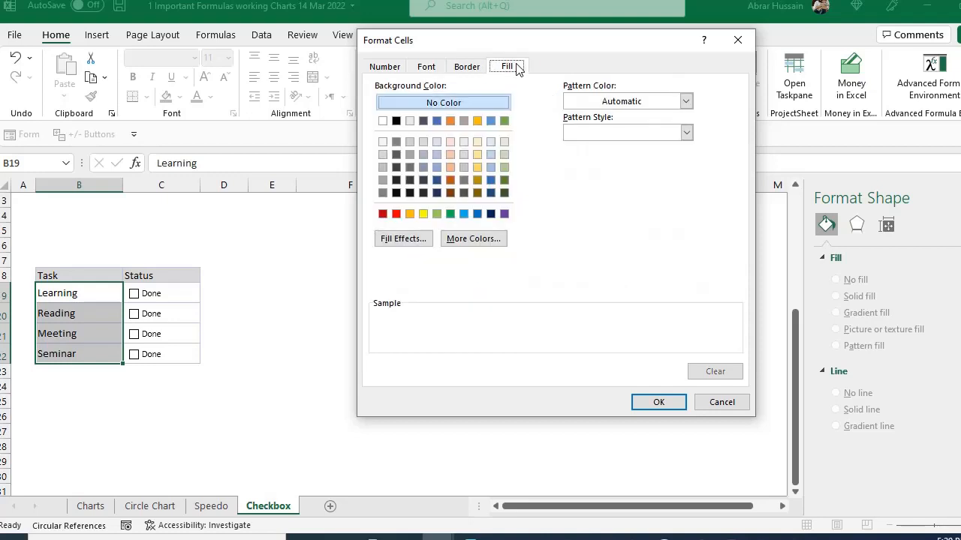
{"action": "left_click", "coordinate": [467, 68]}
{"action": "left_click", "coordinate": [429, 69]}
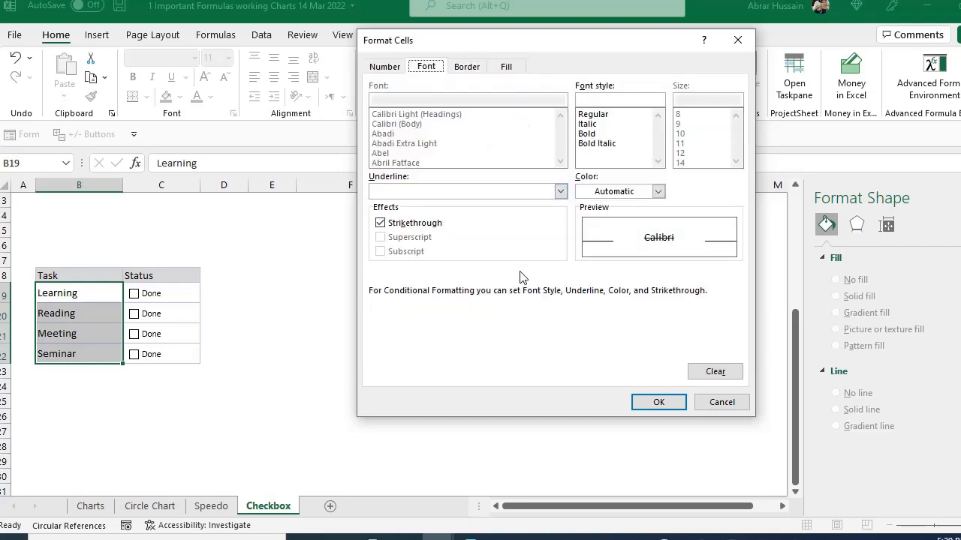
{"action": "left_click", "coordinate": [650, 403]}
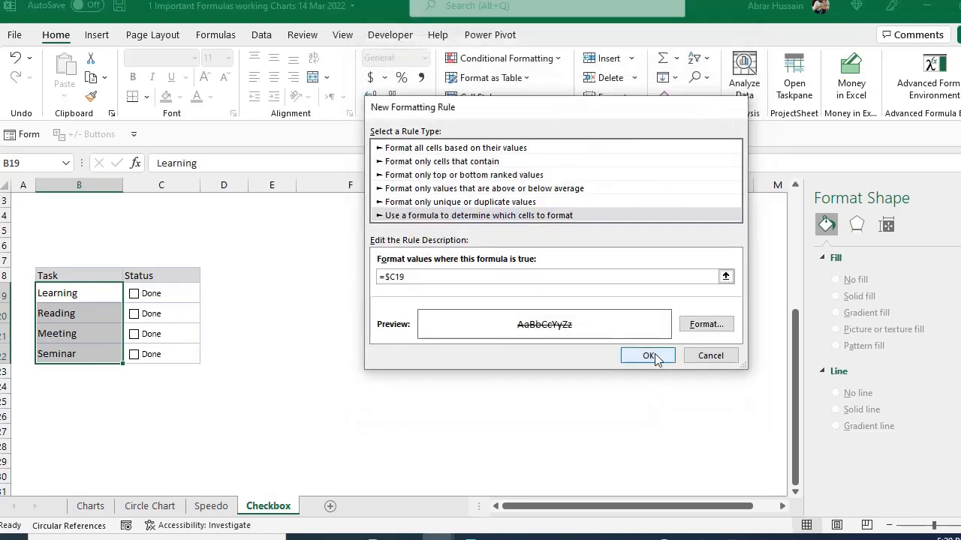
{"action": "left_click", "coordinate": [648, 356]}
- Toggle all four Done check boxes on and off to test the strikethrough on the task names
{"action": "left_click", "coordinate": [223, 334]}
{"action": "left_click", "coordinate": [134, 294]}
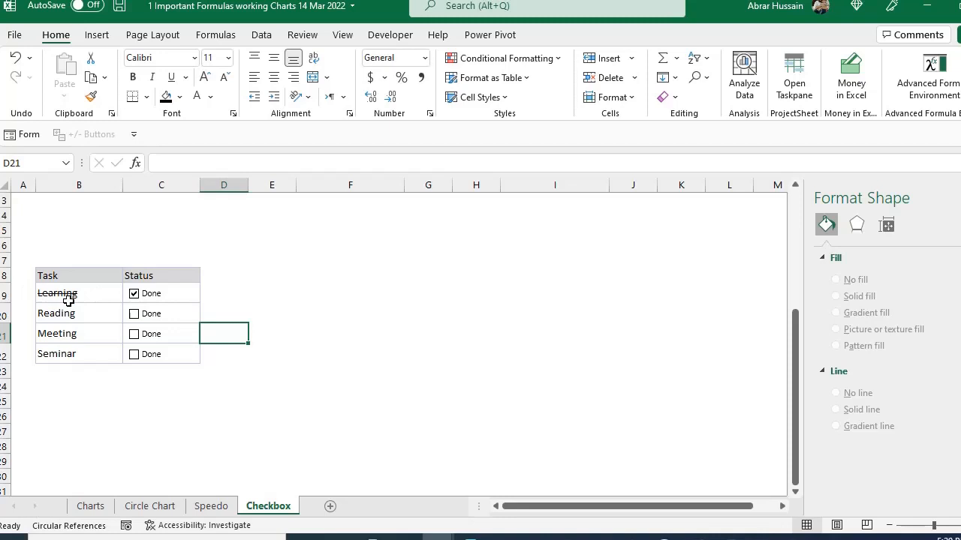
{"action": "left_click", "coordinate": [134, 314]}
{"action": "left_click", "coordinate": [132, 334]}
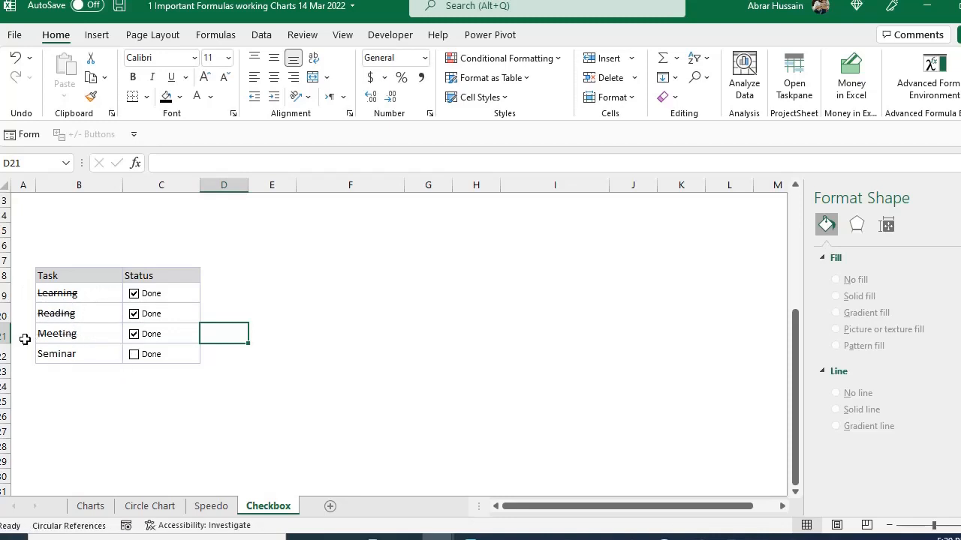
{"action": "left_click", "coordinate": [135, 356]}
{"action": "left_click", "coordinate": [134, 355]}
{"action": "left_click", "coordinate": [133, 334]}
{"action": "left_click", "coordinate": [133, 314]}
{"action": "left_click", "coordinate": [134, 293]}
- Copy the Remaining Tasks header from the upper example table to cell F18
{"action": "left_click", "coordinate": [290, 279]}
{"action": "scroll", "coordinate": [344, 291], "scroll_direction": "up", "scroll_amount": 4}
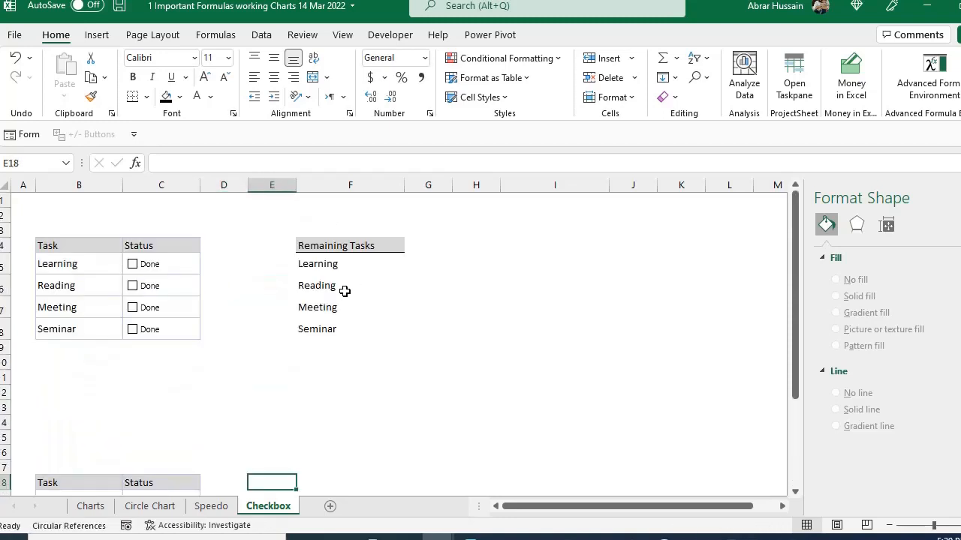
{"action": "left_click", "coordinate": [332, 252]}
{"action": "key", "text": "ctrl+c"}
{"action": "scroll", "coordinate": [285, 395], "scroll_direction": "down", "scroll_amount": 4}
{"action": "left_click", "coordinate": [293, 277]}
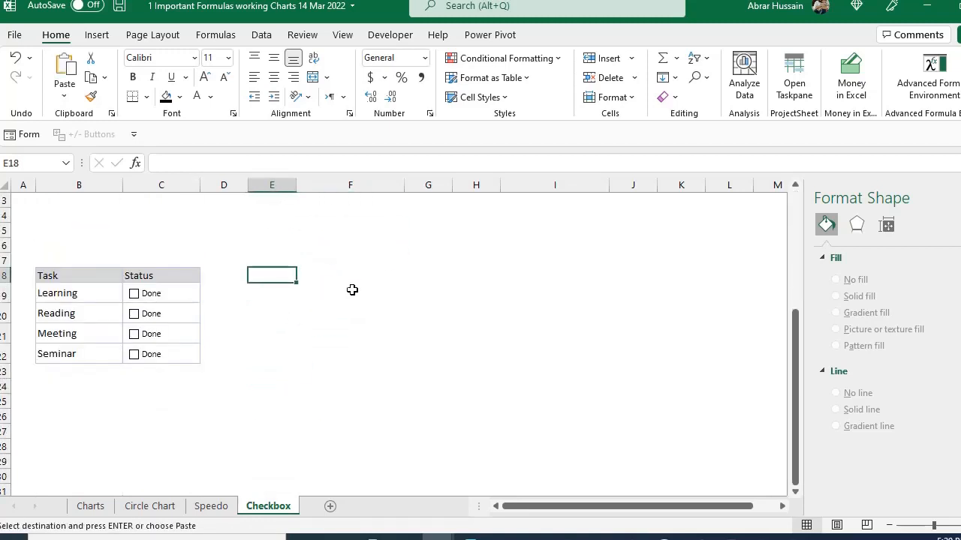
{"action": "left_click", "coordinate": [339, 265]}
{"action": "left_click", "coordinate": [320, 275]}
{"action": "key", "text": "ctrl+v"}
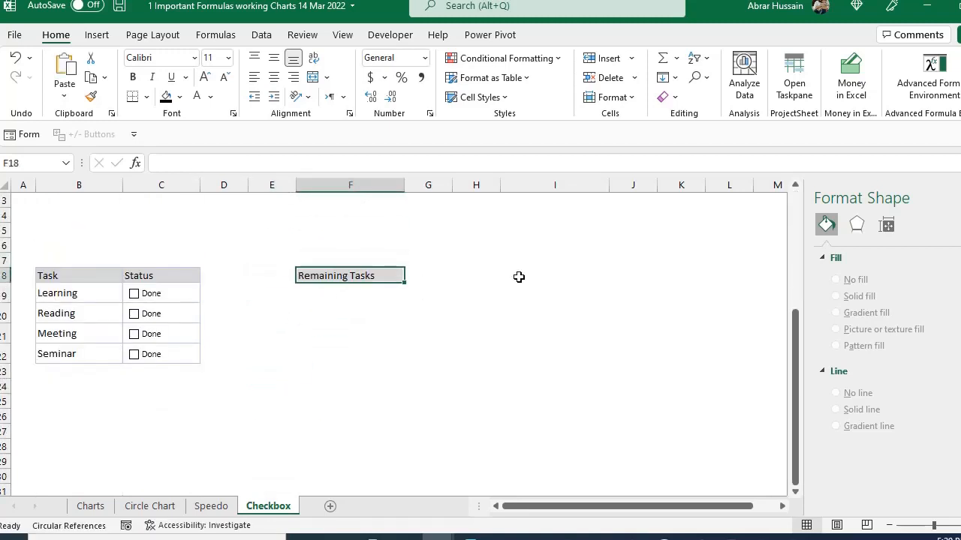
- Enter the formula =FILTER(B19:B22,C19:C22=FALSE) in cell F19 to list the unfinished tasks
{"action": "left_click", "coordinate": [339, 291]}
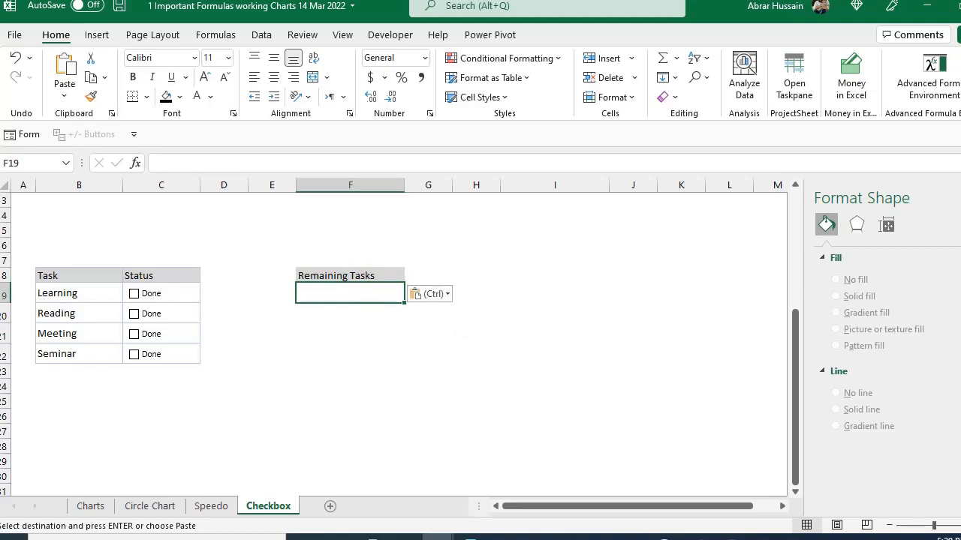
{"action": "type", "text": "="}
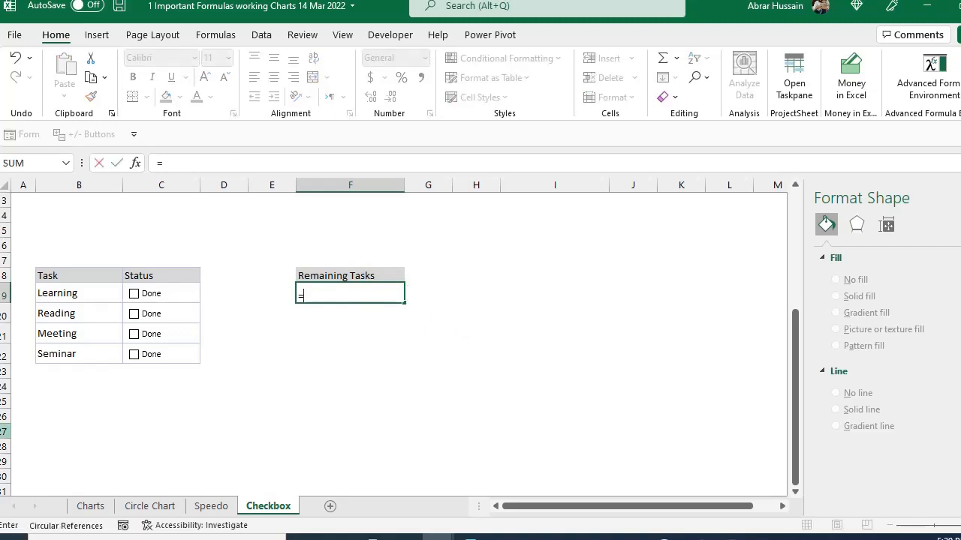
{"action": "type", "text": "Filter("}
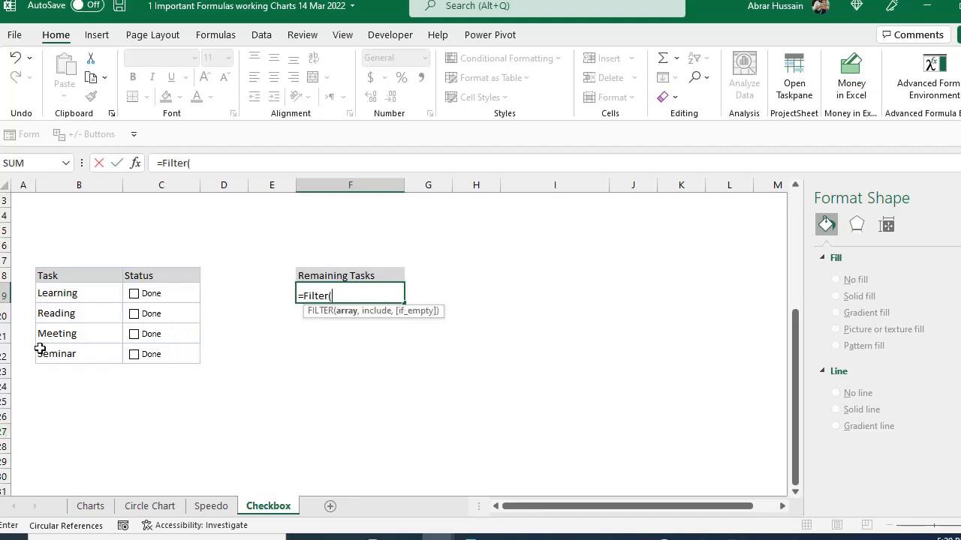
{"action": "left_click_drag", "start_coordinate": [66, 298], "coordinate": [68, 350]}
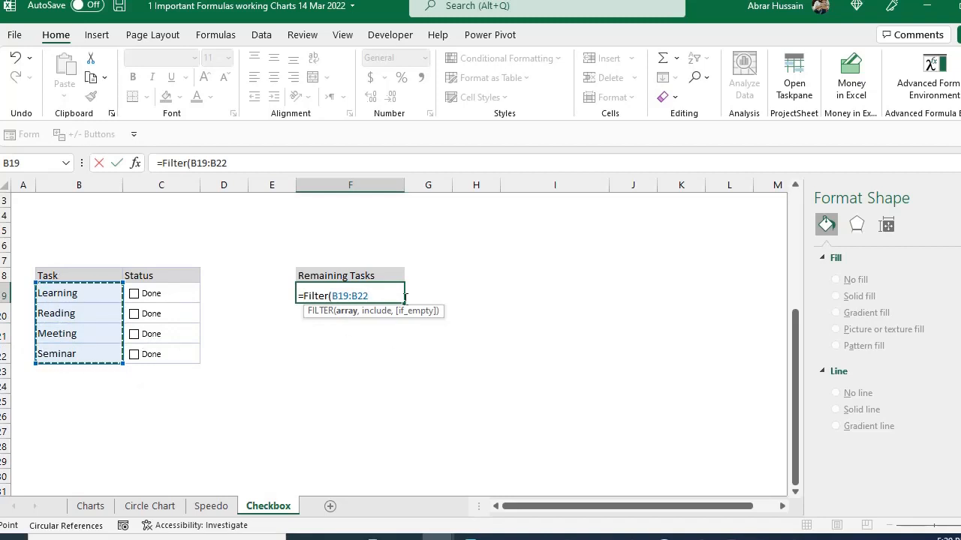
{"action": "type", "text": ","}
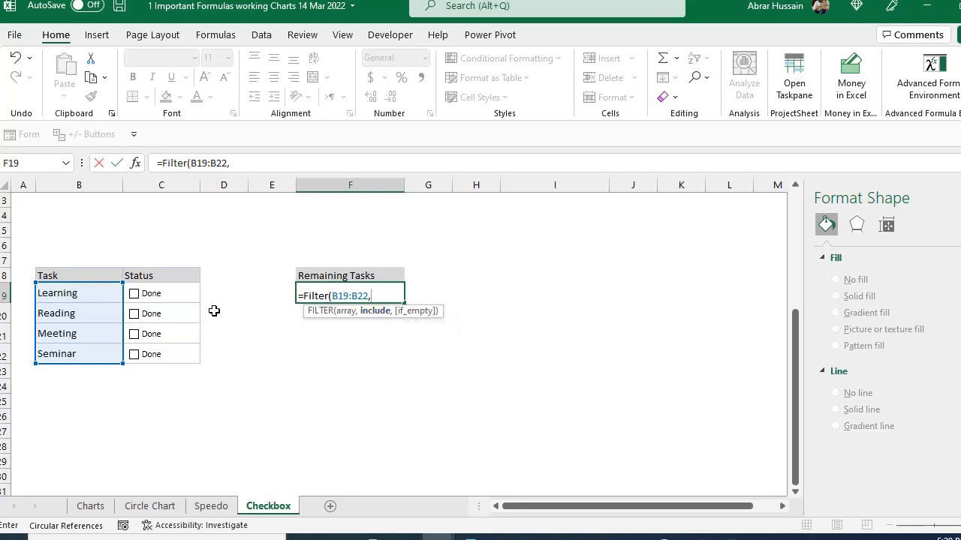
{"action": "left_click_drag", "start_coordinate": [197, 298], "coordinate": [195, 346]}
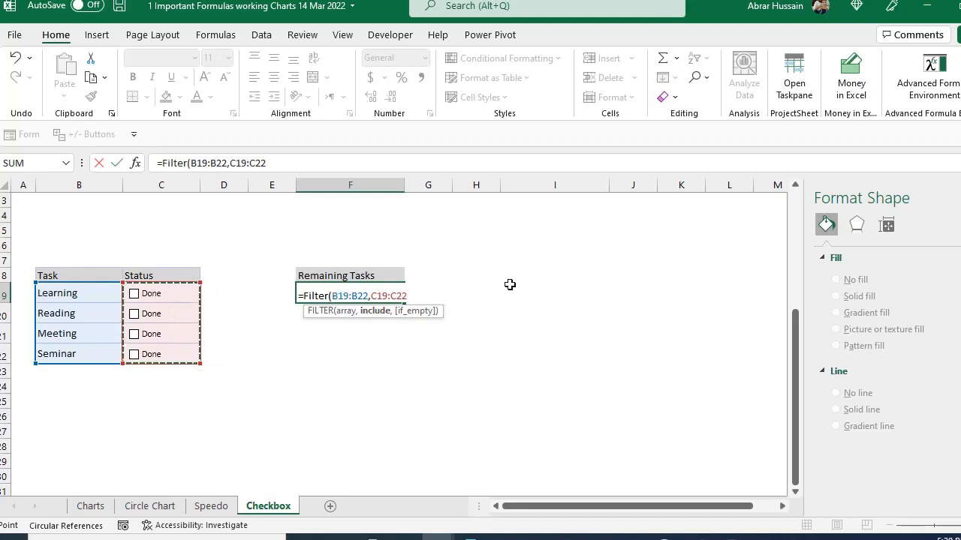
{"action": "type", "text": "="}
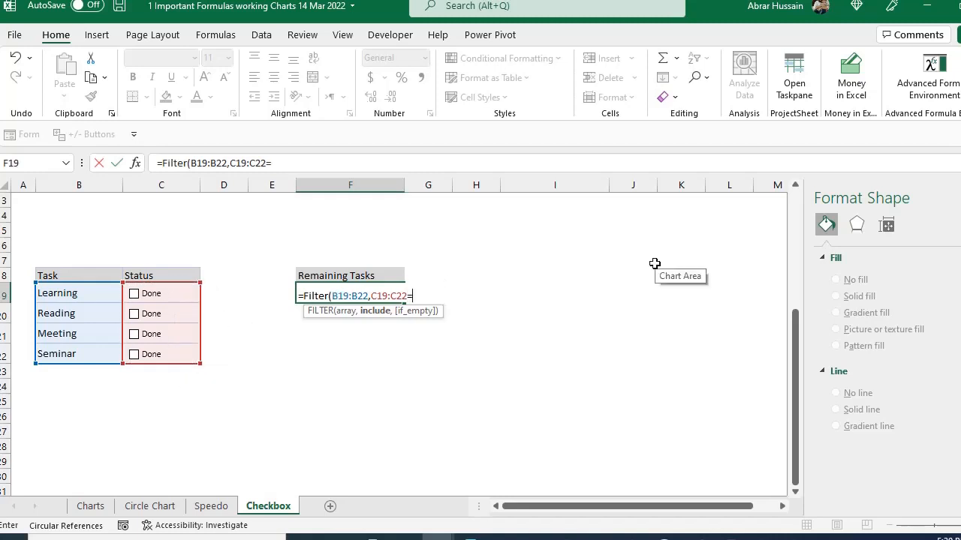
{"action": "type", "text": "False"}
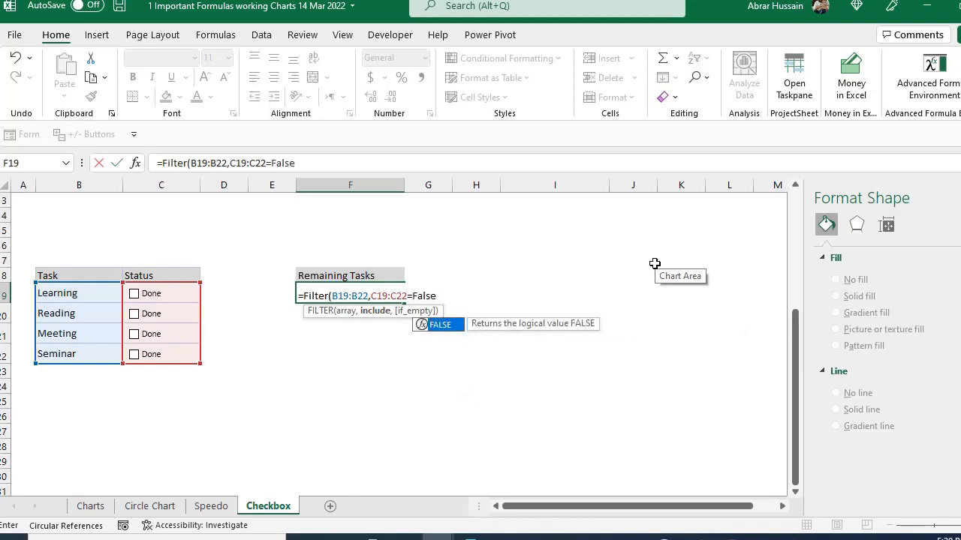
{"action": "type", "text": ")"}
{"action": "key", "text": "Return"}
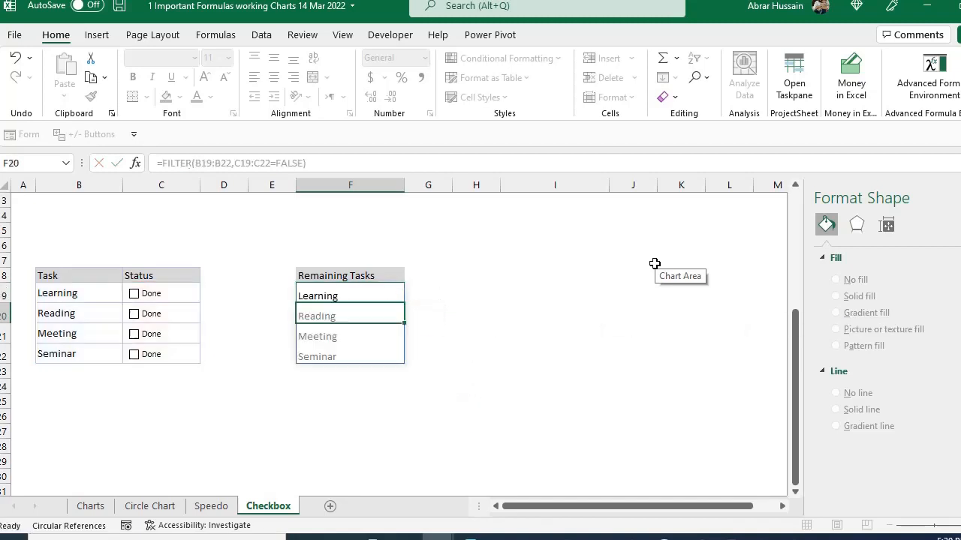
{"action": "key", "text": "Up"}
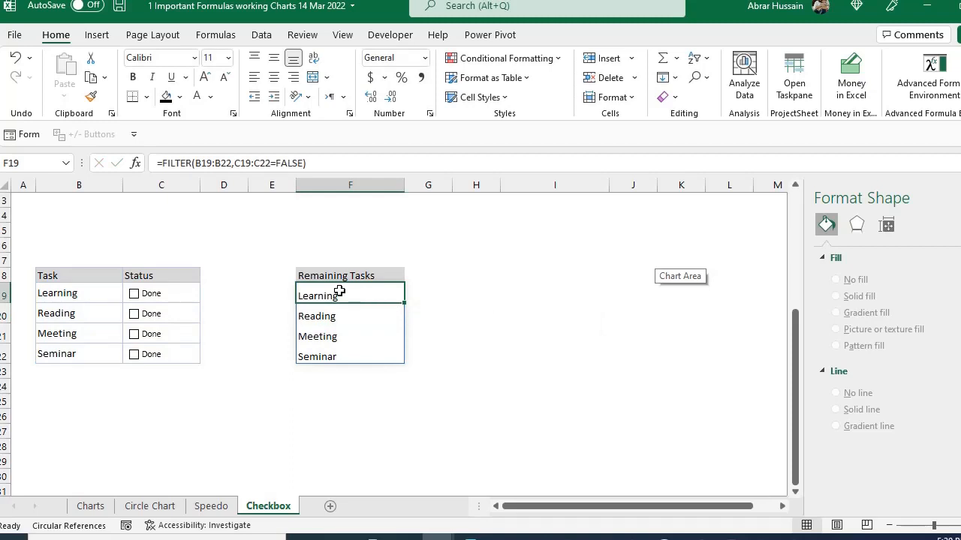
- Tick the Learning, Reading, Meeting and Seminar check boxes one by one to test the Remaining Tasks list
{"action": "left_click", "coordinate": [338, 386]}
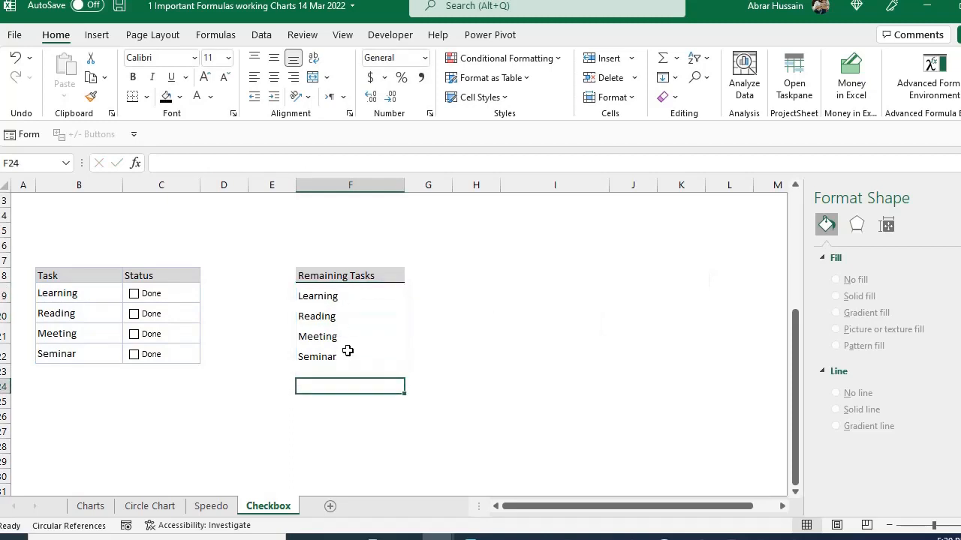
{"action": "left_click", "coordinate": [134, 294]}
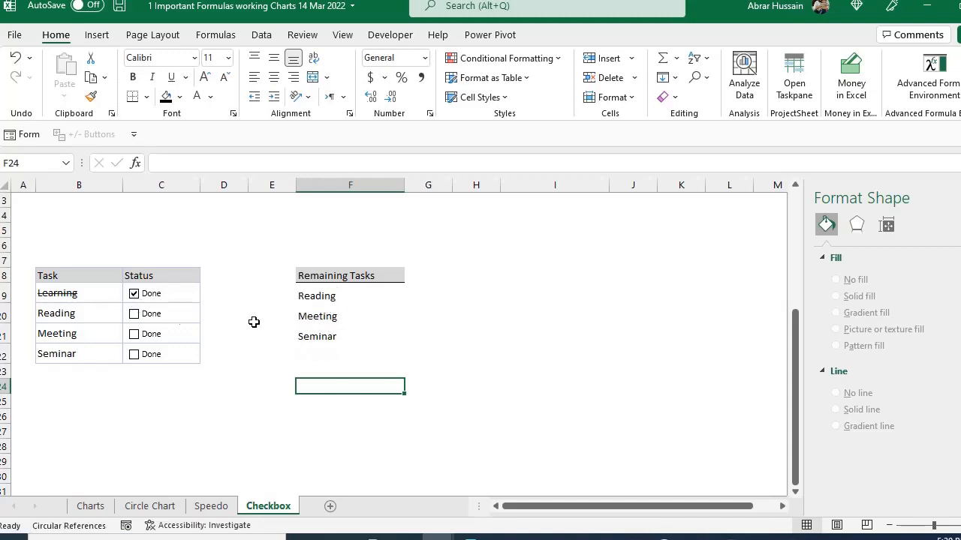
{"action": "left_click", "coordinate": [135, 314]}
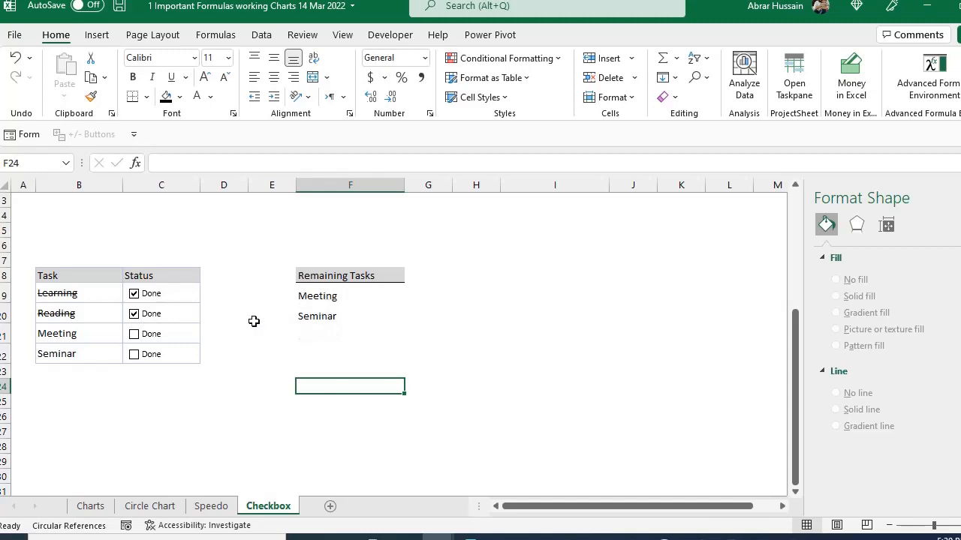
{"action": "left_click", "coordinate": [135, 334]}
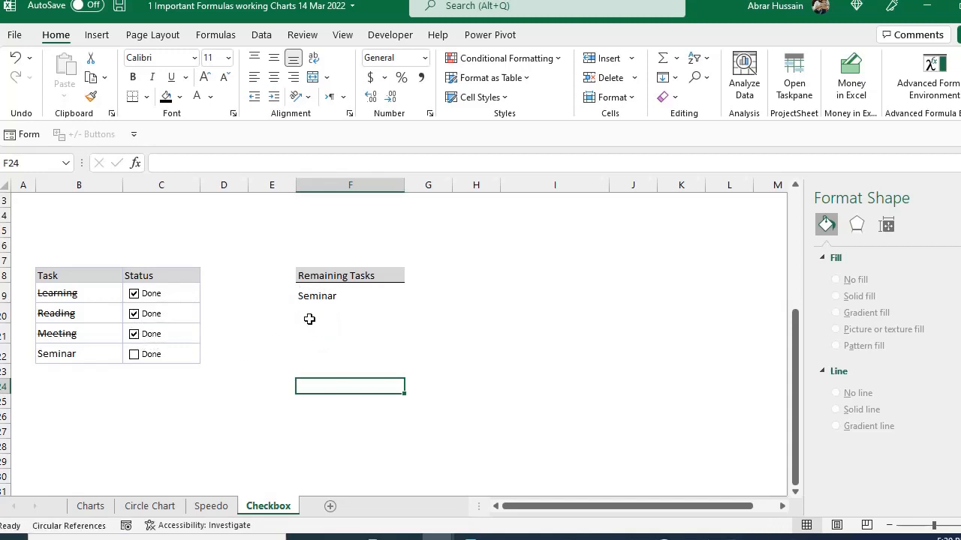
{"action": "left_click", "coordinate": [135, 355]}
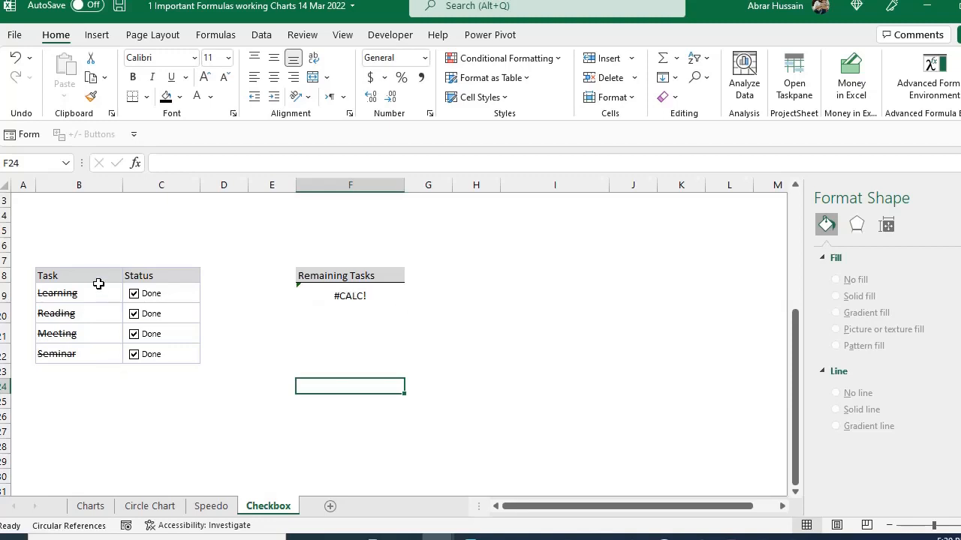
- Add "All Done" as the if_empty argument of the FILTER formula in cell F19
{"action": "left_click", "coordinate": [345, 294]}
{"action": "double_click", "coordinate": [346, 295]}
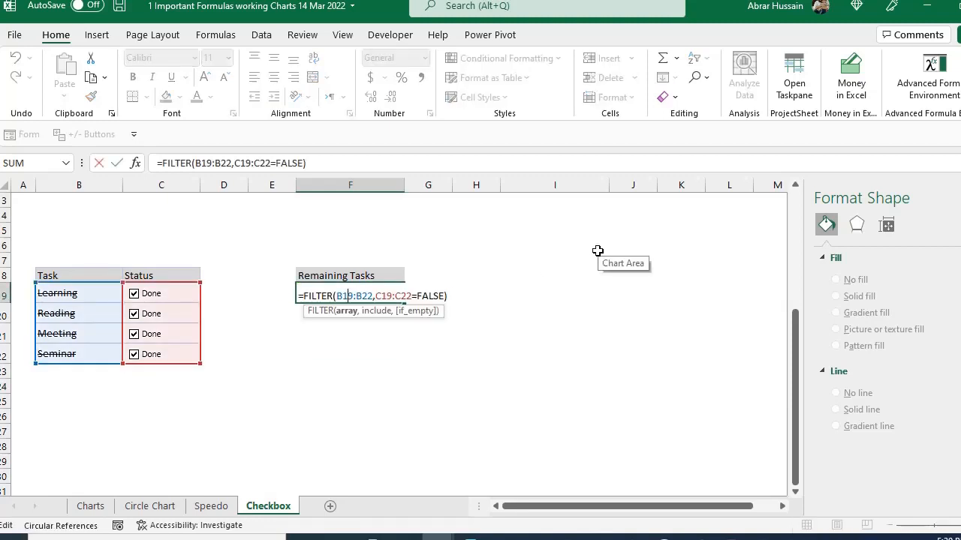
{"action": "left_click", "coordinate": [443, 295]}
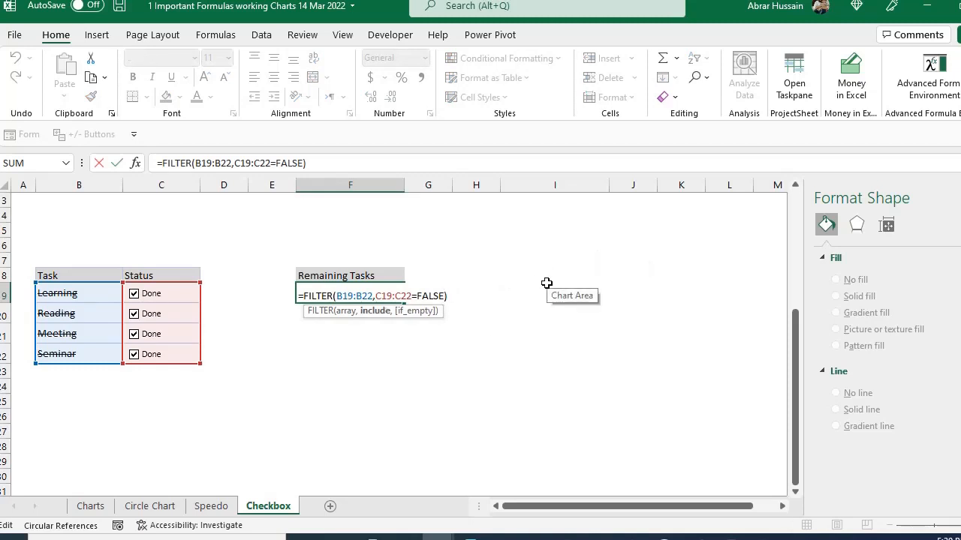
{"action": "type", "text": ","}
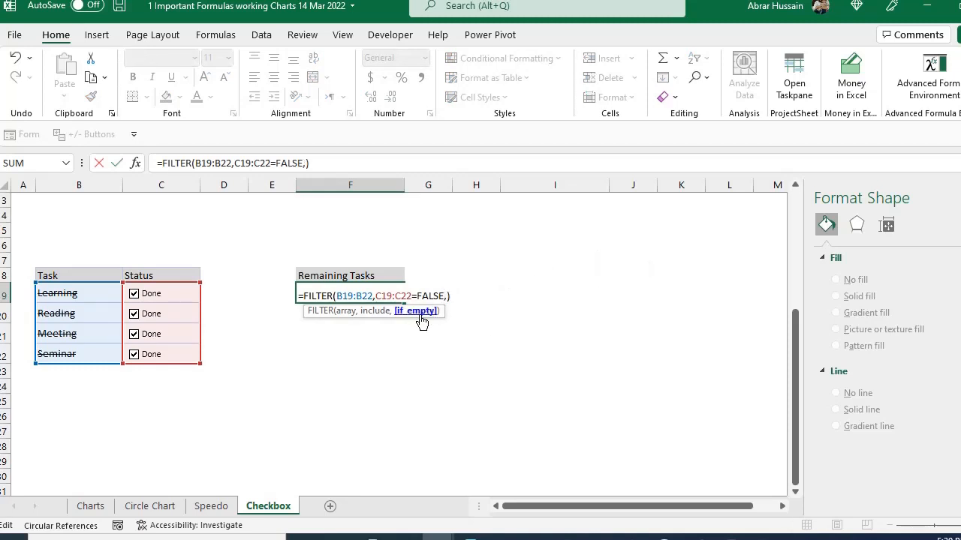
{"action": "type", "text": "\"All Done"}
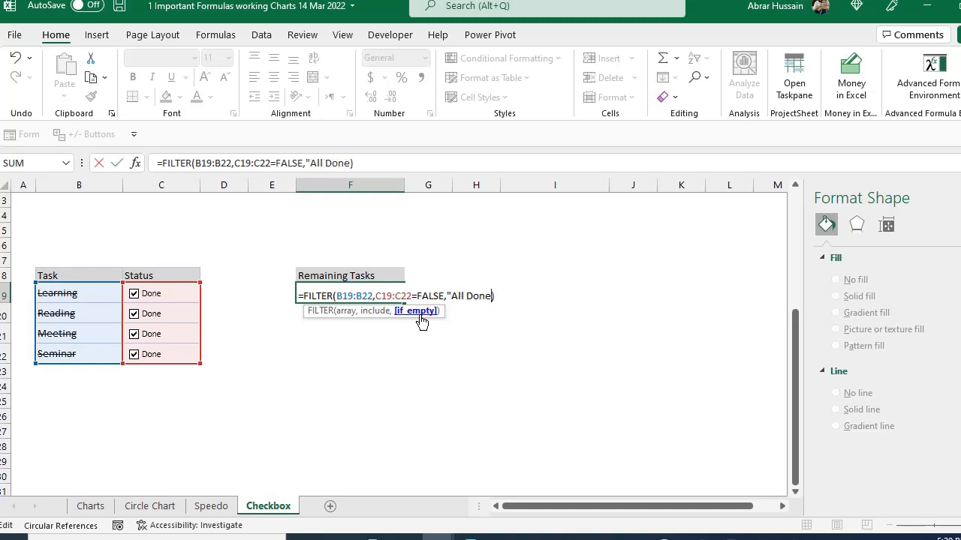
{"action": "key", "text": "Return"}
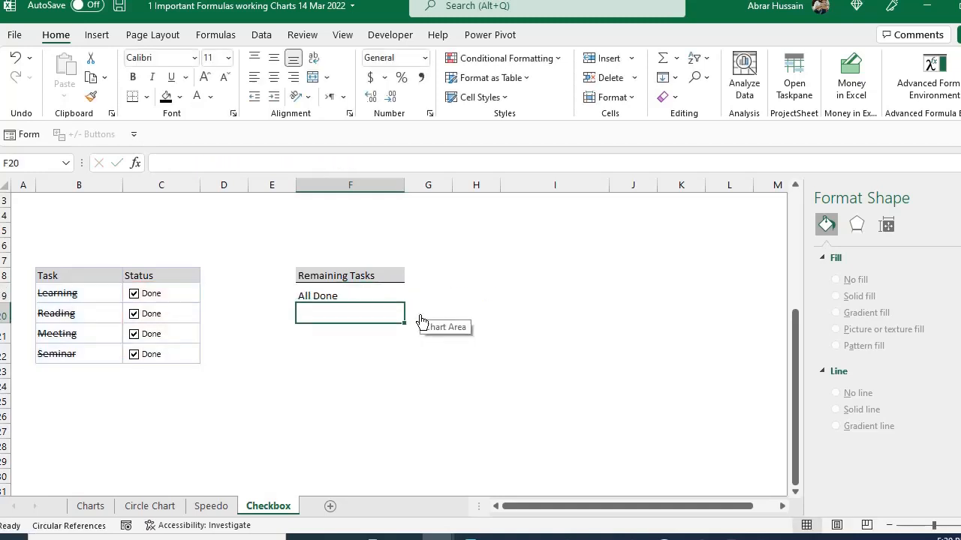
{"action": "key", "text": "Up"}
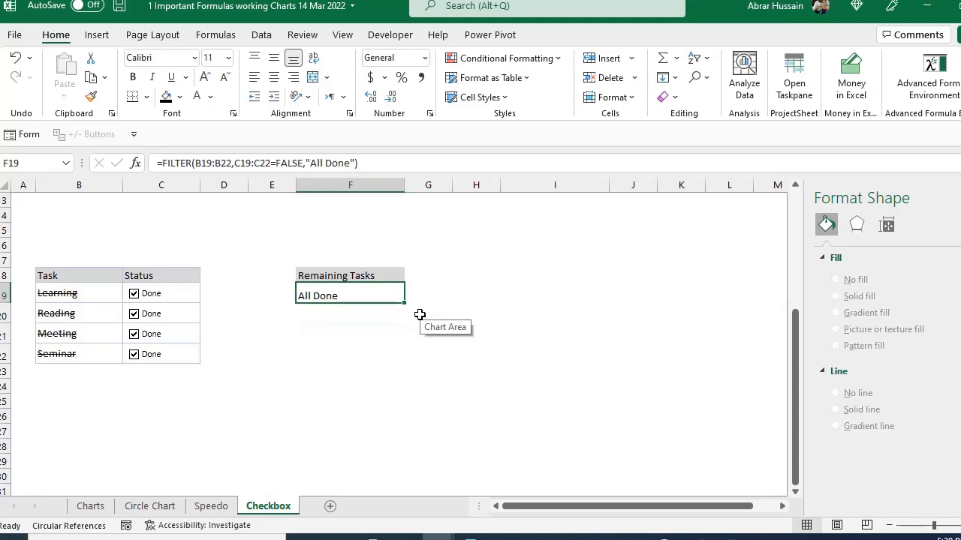
- Clear all four Done check boxes and tick them again to retest the Remaining Tasks list
{"action": "left_click", "coordinate": [133, 355]}
{"action": "left_click", "coordinate": [133, 334]}
{"action": "left_click", "coordinate": [134, 314]}
{"action": "left_click", "coordinate": [134, 293]}
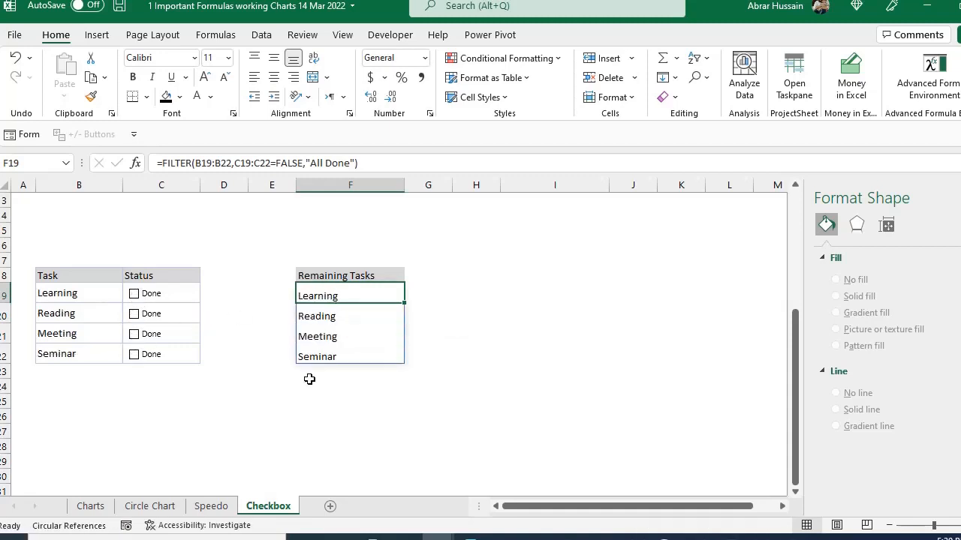
{"action": "left_click", "coordinate": [133, 294]}
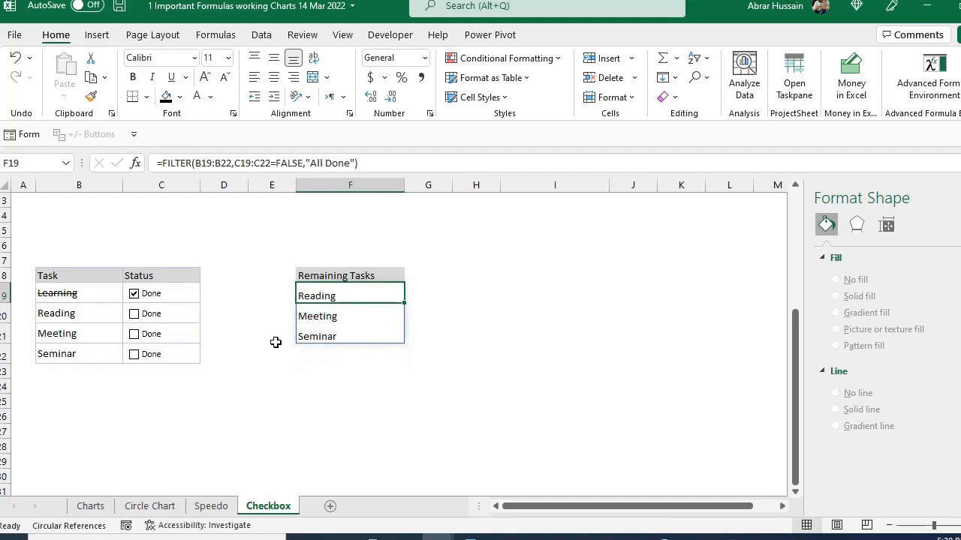
{"action": "left_click", "coordinate": [133, 313]}
{"action": "left_click", "coordinate": [133, 334]}
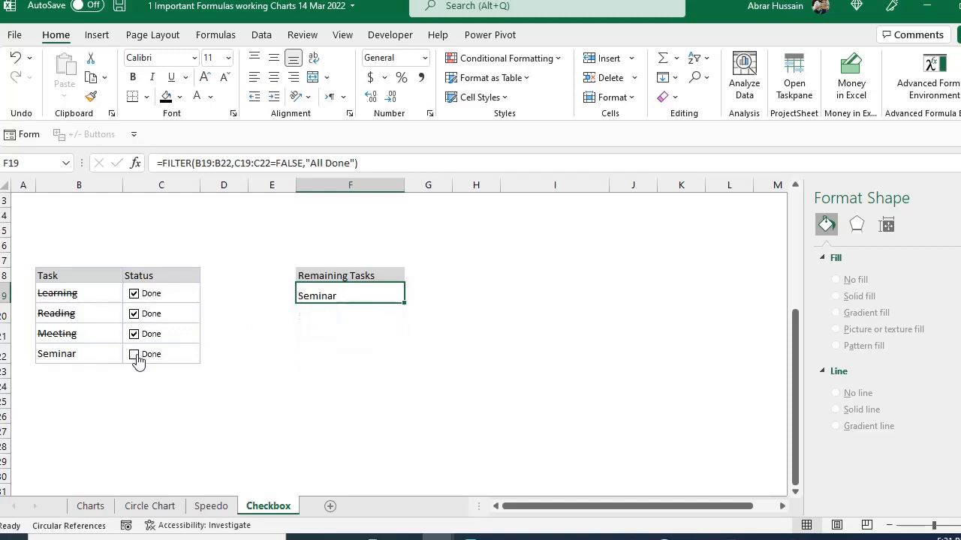
{"action": "left_click", "coordinate": [136, 355]}
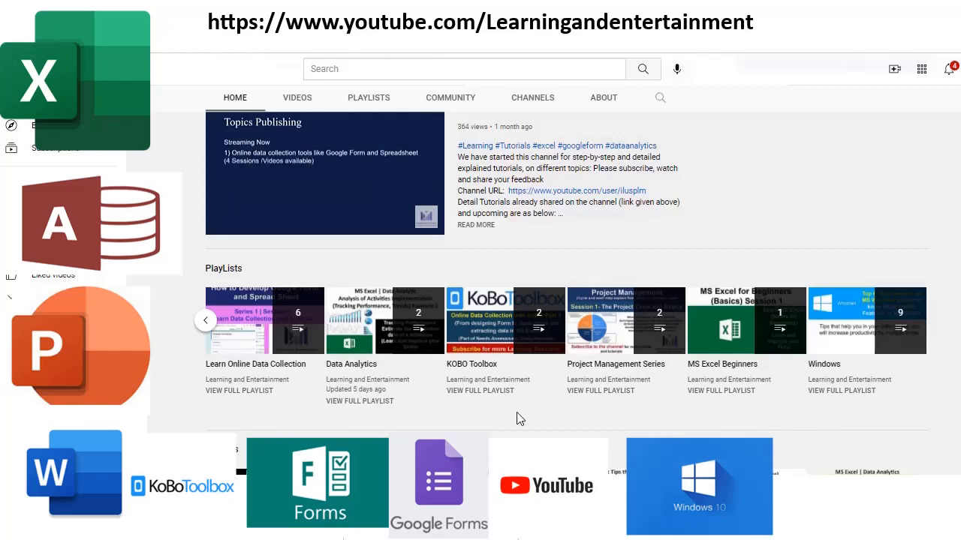
{"action": "scroll", "coordinate": [520, 419], "scroll_direction": "down", "scroll_amount": 3}
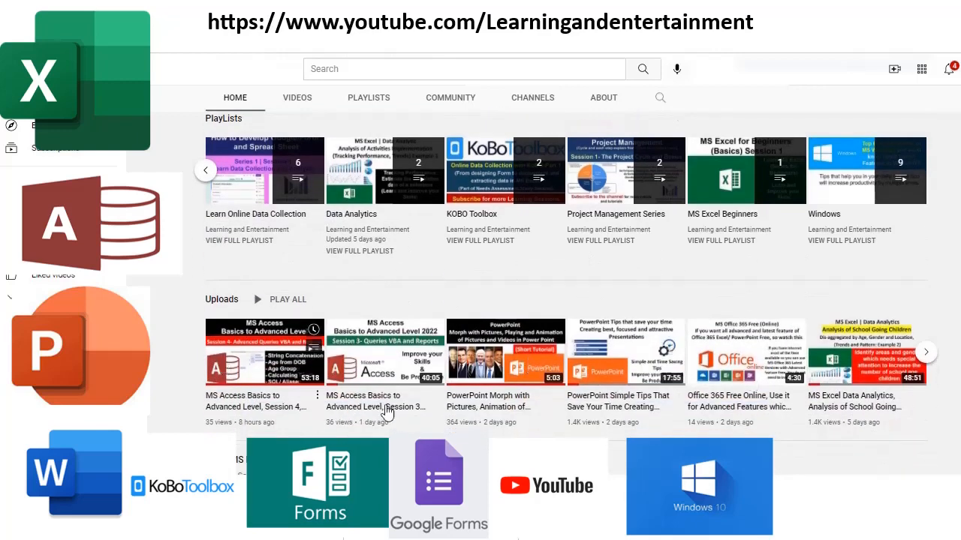
{"action": "scroll", "coordinate": [449, 376], "scroll_direction": "down", "scroll_amount": 4}
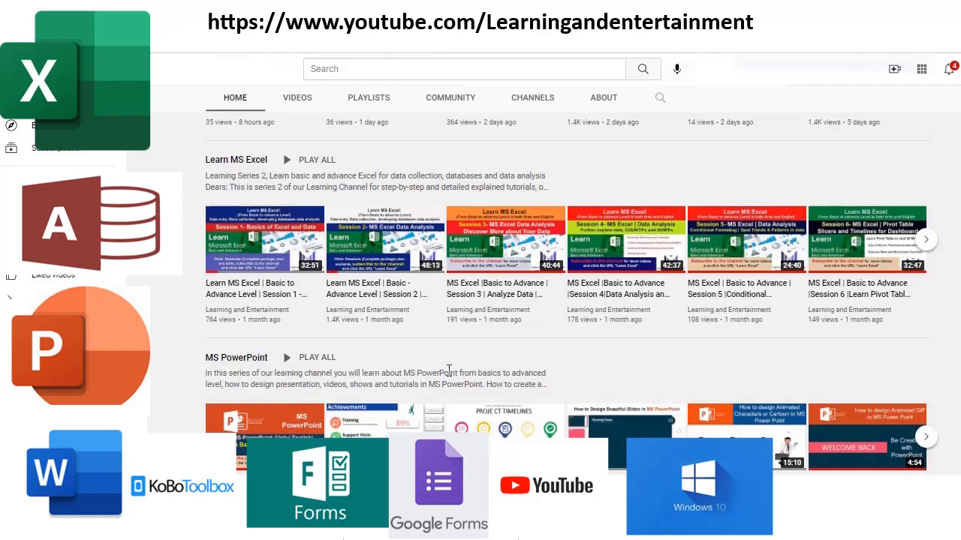
{"action": "scroll", "coordinate": [449, 369], "scroll_direction": "down", "scroll_amount": 1}
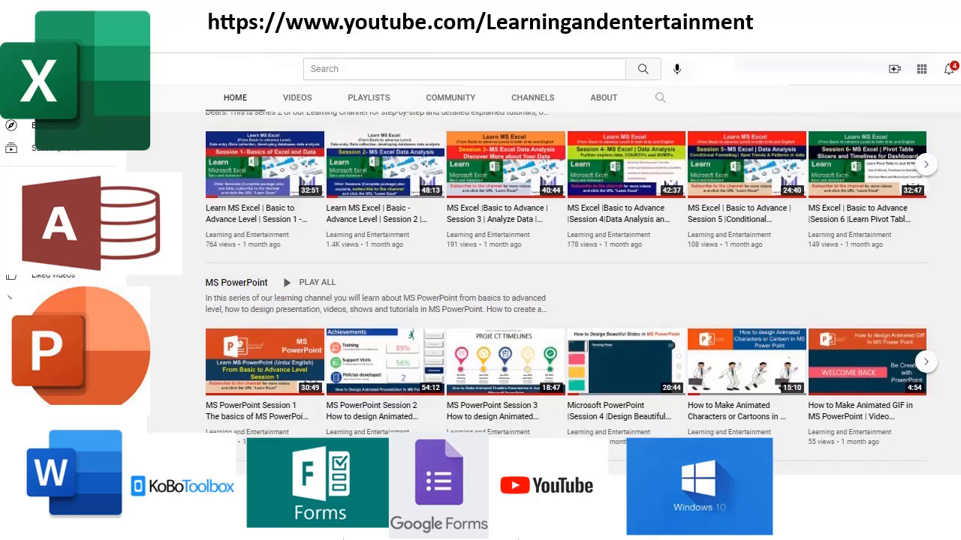
{"action": "scroll", "coordinate": [273, 375], "scroll_direction": "up", "scroll_amount": 5}
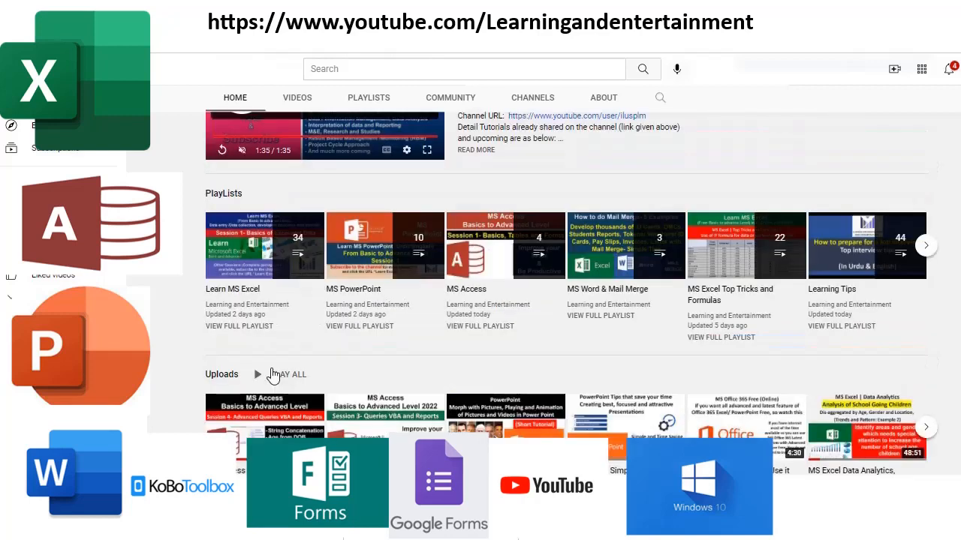